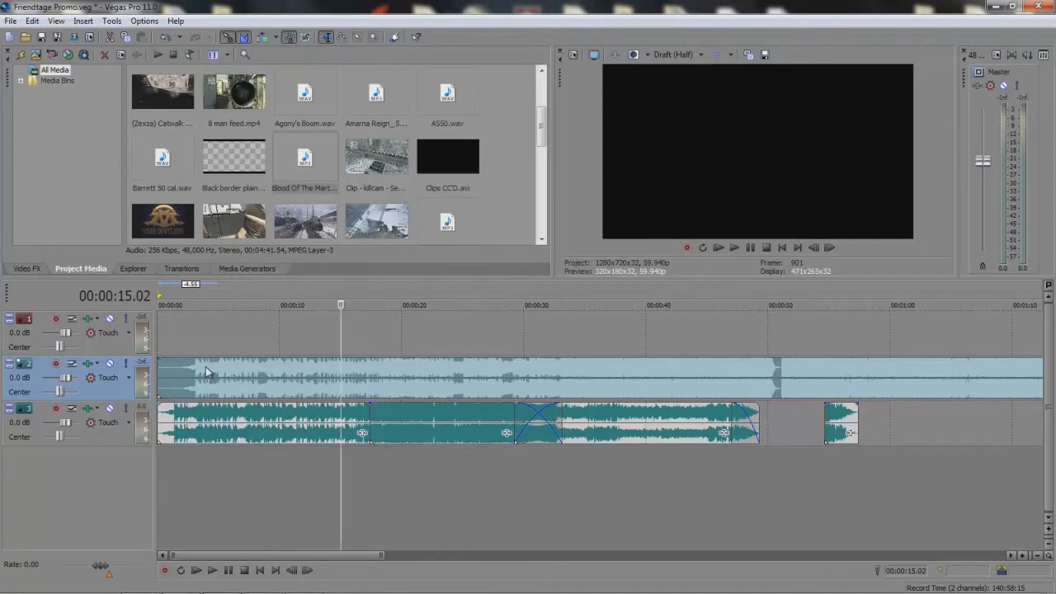
- Trim the intro off the song on track 2 at 00:00:01.21 and move the rest to the timeline start
{"action": "left_click", "coordinate": [175, 376]}
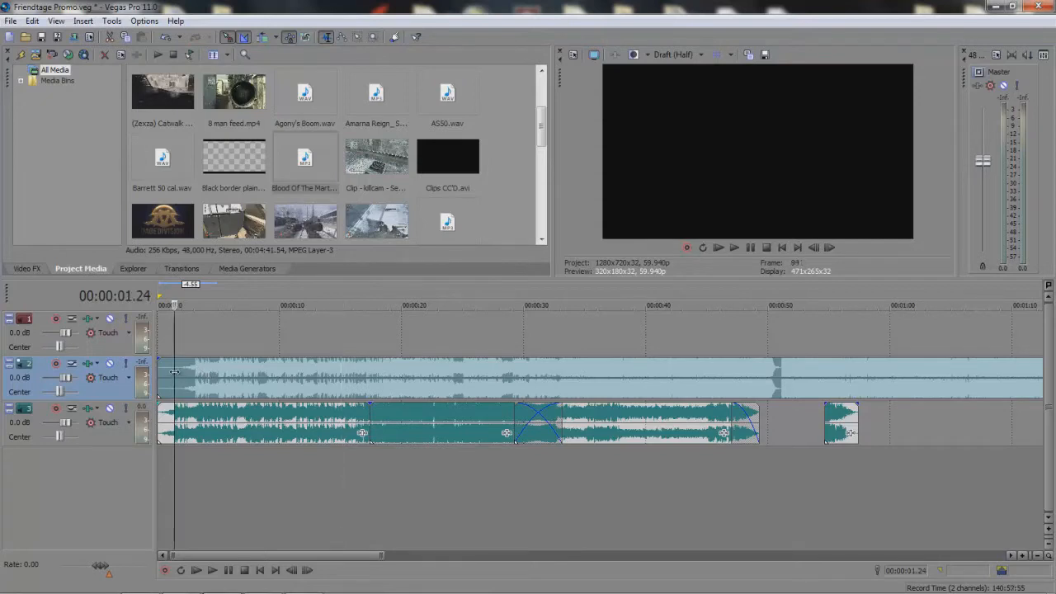
{"action": "left_click", "coordinate": [174, 372]}
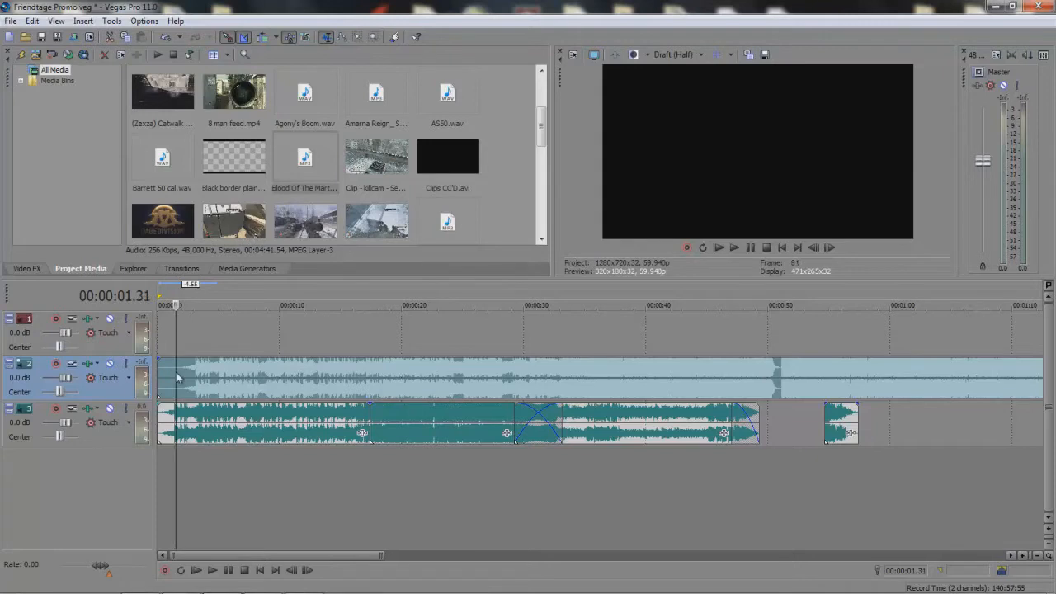
{"action": "key", "text": "s"}
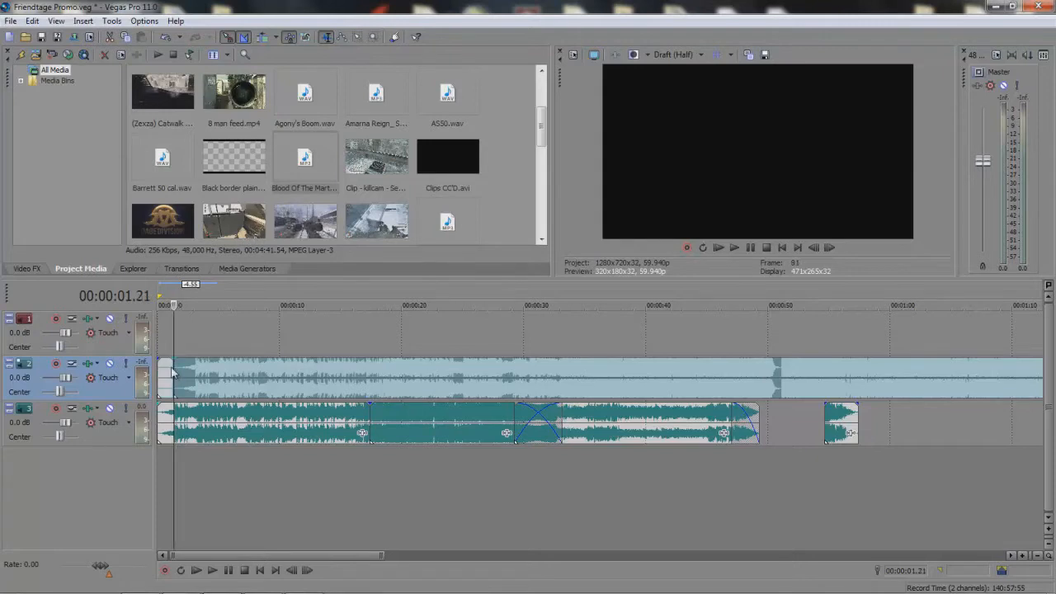
{"action": "left_click", "coordinate": [162, 371]}
{"action": "key", "text": "Delete"}
{"action": "left_click_drag", "start_coordinate": [196, 373], "coordinate": [180, 373]}
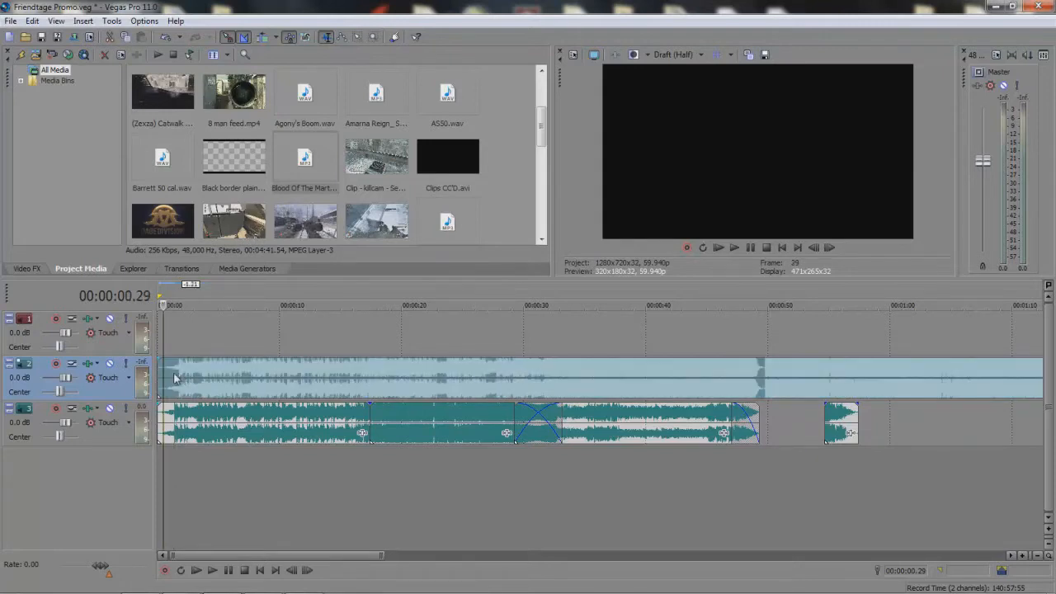
- Cut another short piece off the beginning of the song on track 2 so it starts directly at the music
{"action": "left_click", "coordinate": [302, 173]}
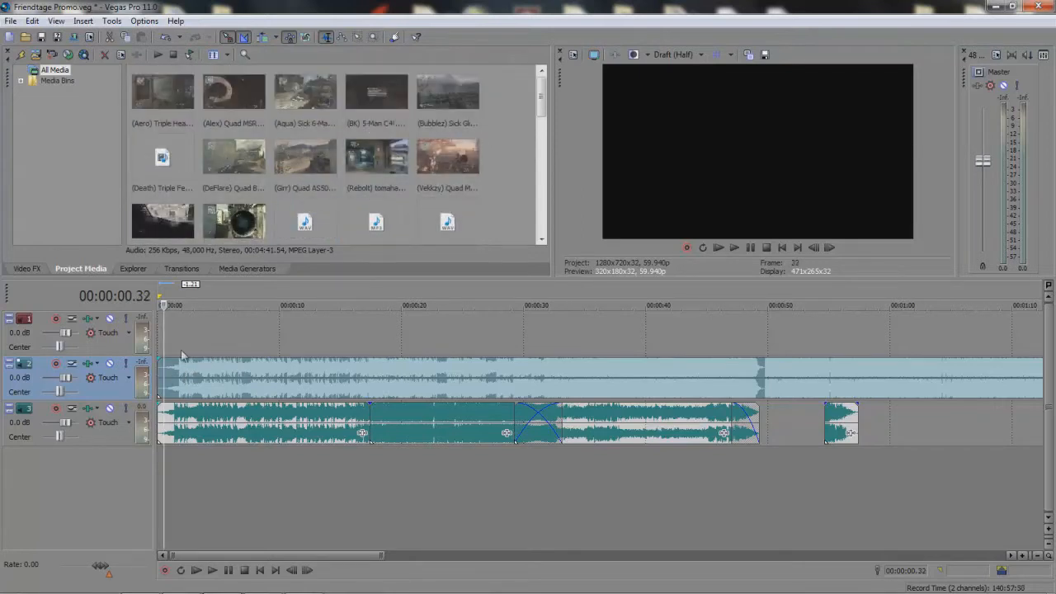
{"action": "scroll", "coordinate": [168, 377], "scroll_direction": "up", "scroll_amount": 2}
{"action": "left_click_drag", "start_coordinate": [170, 376], "coordinate": [166, 376]}
{"action": "key", "text": "s"}
{"action": "left_click", "coordinate": [162, 378]}
{"action": "key", "text": "Delete"}
- Mute track 3 and play the original song on track 2 from the beginning
{"action": "scroll", "coordinate": [208, 370], "scroll_direction": "down", "scroll_amount": 3}
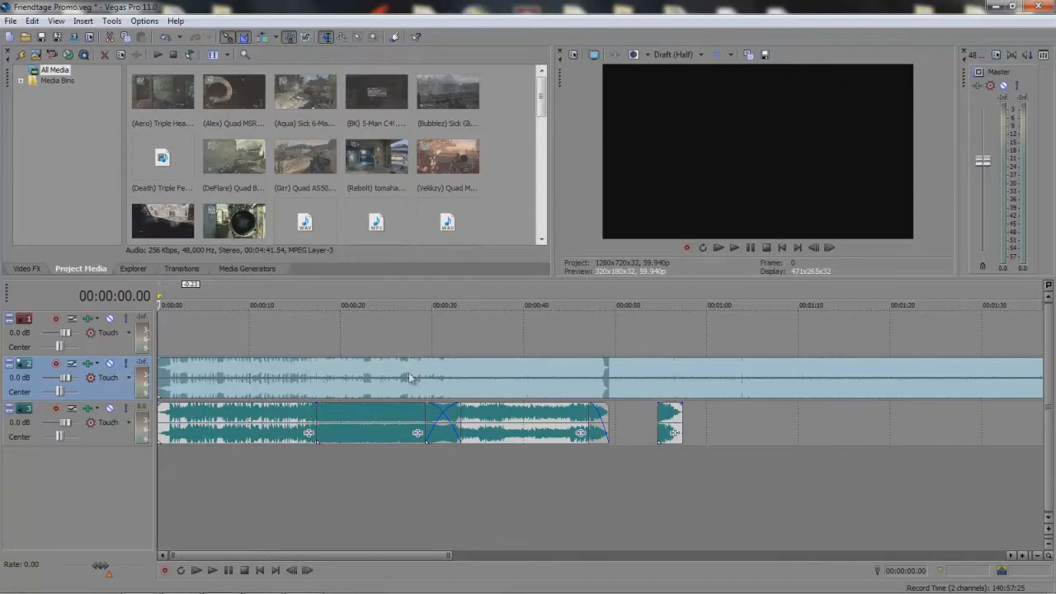
{"action": "scroll", "coordinate": [619, 369], "scroll_direction": "down", "scroll_amount": 4}
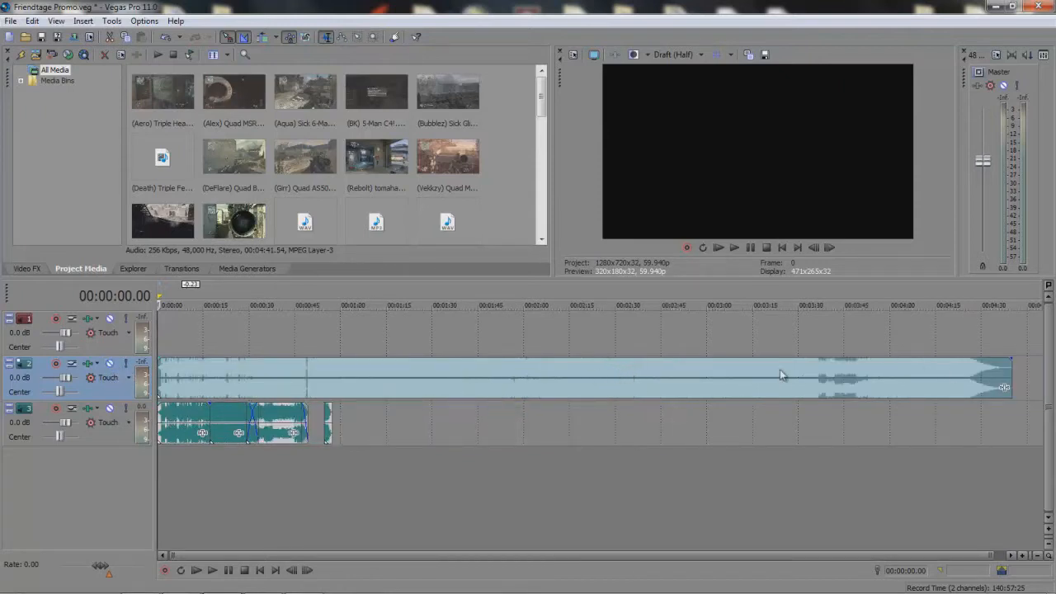
{"action": "scroll", "coordinate": [190, 379], "scroll_direction": "up", "scroll_amount": 4}
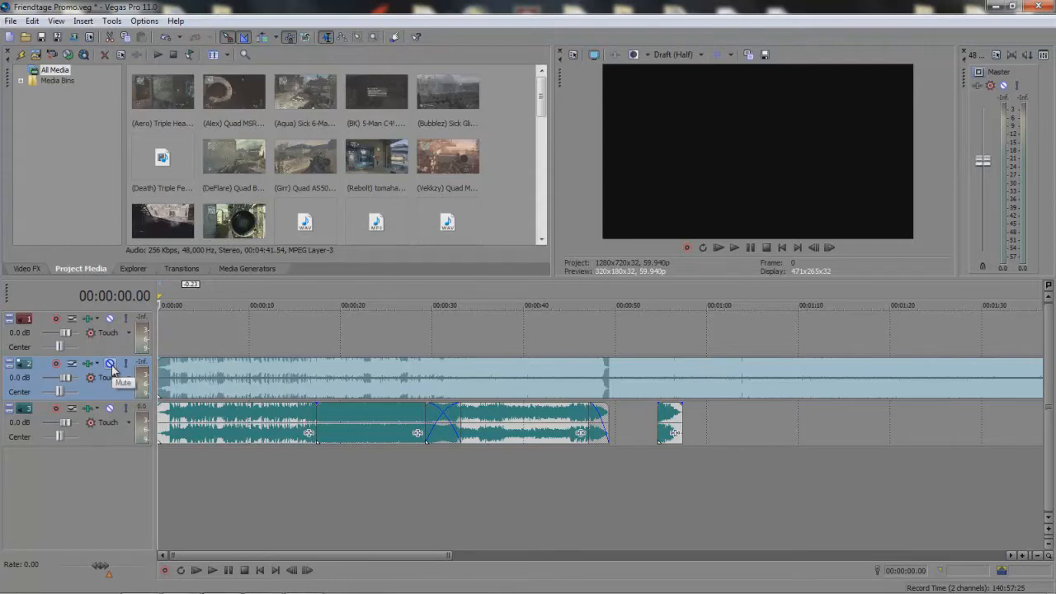
{"action": "left_click", "coordinate": [110, 409]}
{"action": "key", "text": "space"}
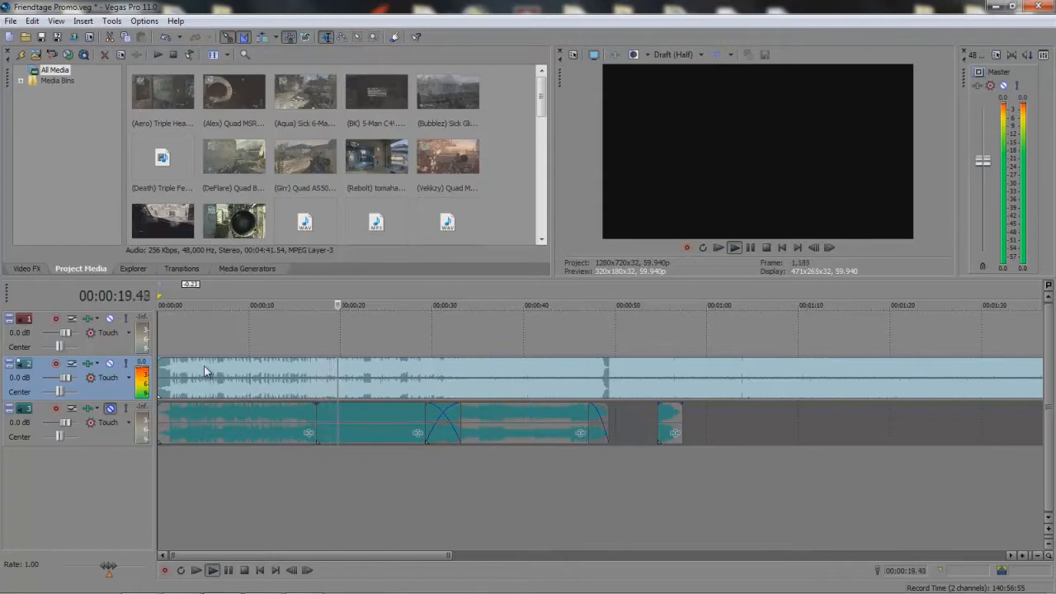
{"action": "key", "text": "space"}
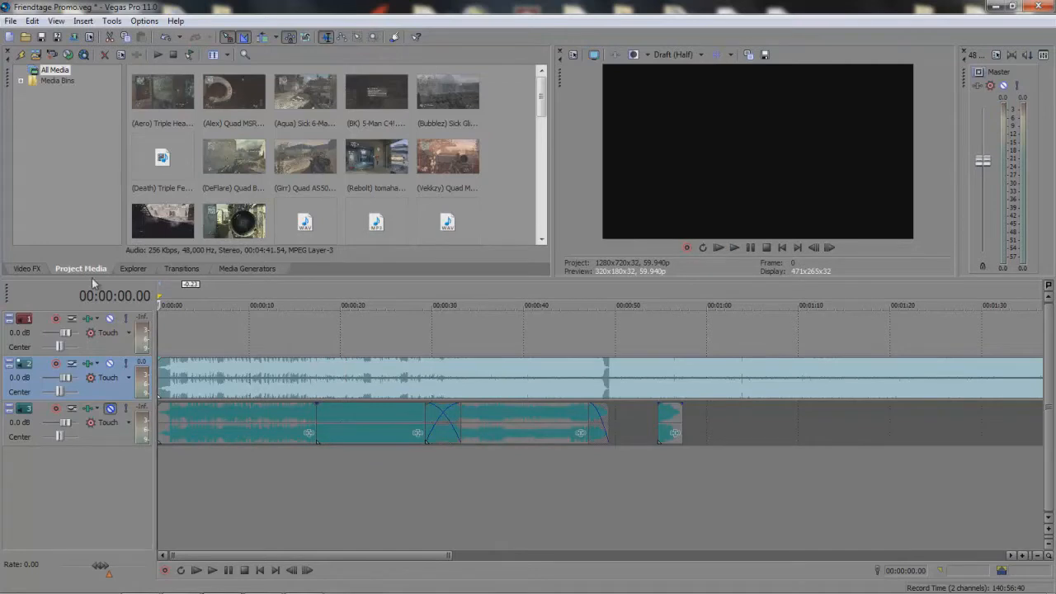
- Mark the original song's opening from about 00:00:01.05 to 00:00:27.24 and inspect the break at about 00:00:49.17
{"action": "left_click_drag", "start_coordinate": [167, 327], "coordinate": [408, 339]}
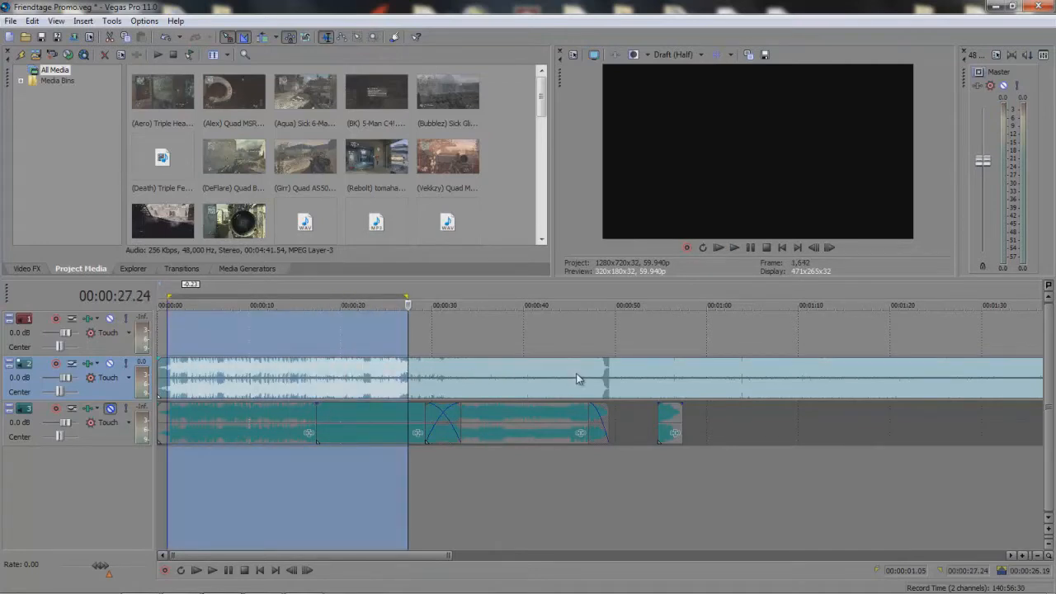
{"action": "left_click", "coordinate": [608, 379]}
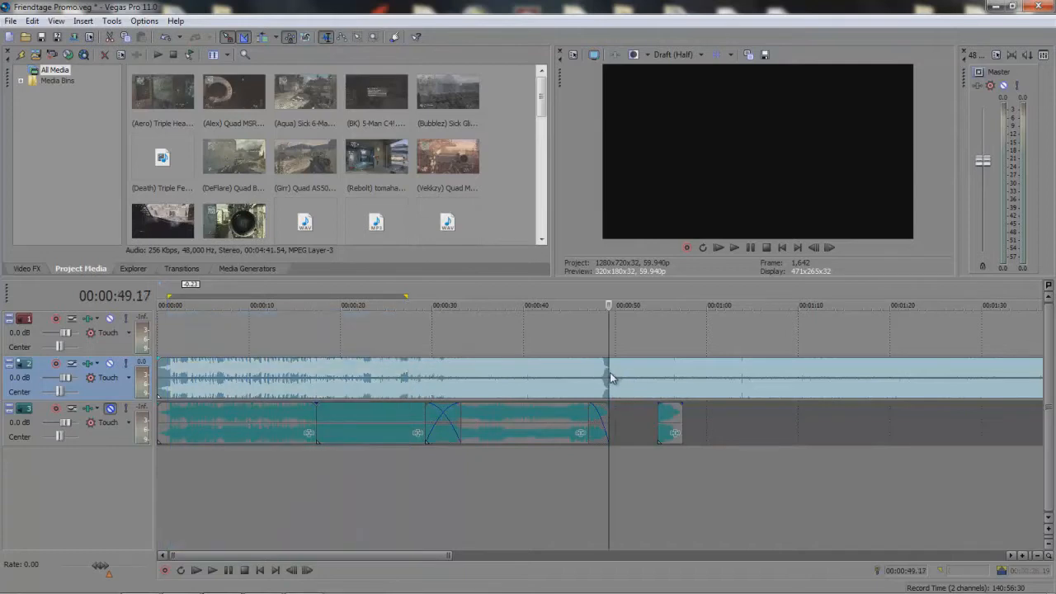
{"action": "left_click", "coordinate": [296, 338]}
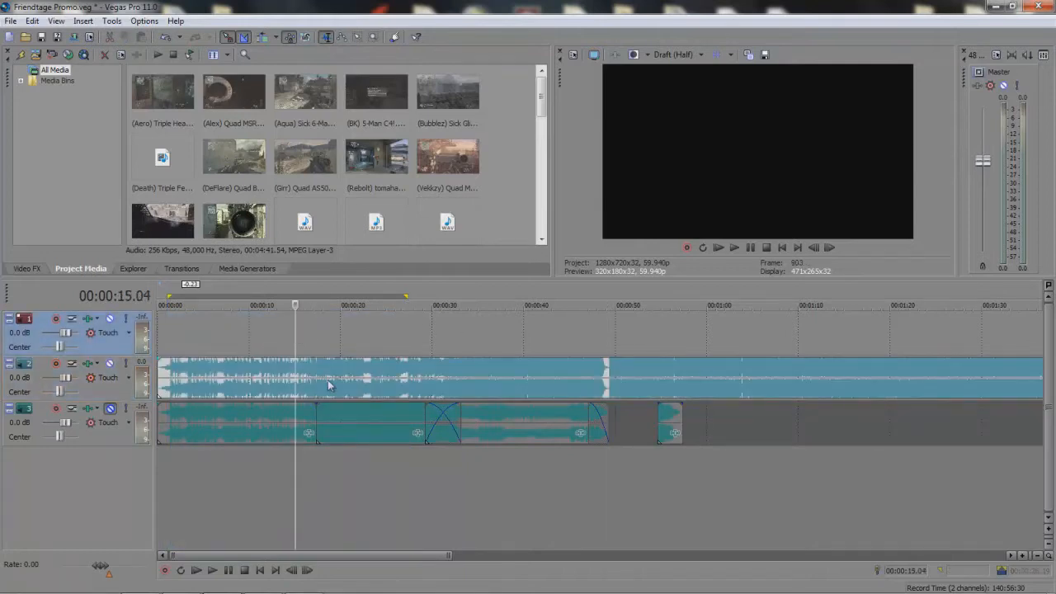
- Unmute track 3, mute track 2 and play the already edited version of the song from near the start
{"action": "left_click", "coordinate": [111, 409]}
{"action": "left_click", "coordinate": [111, 364]}
{"action": "left_click", "coordinate": [163, 350]}
{"action": "key", "text": "space"}
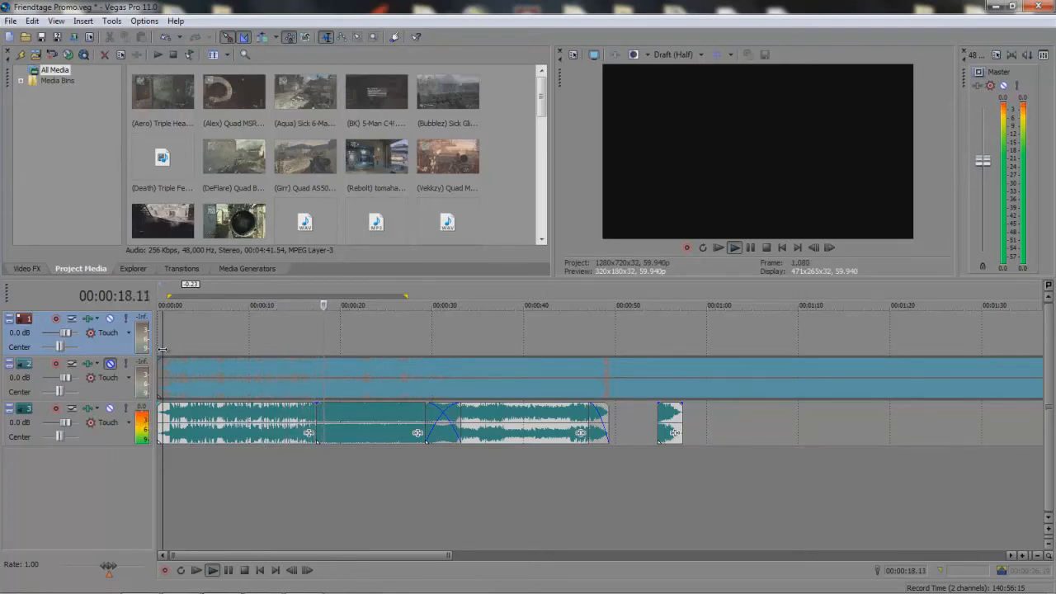
{"action": "key", "text": "space"}
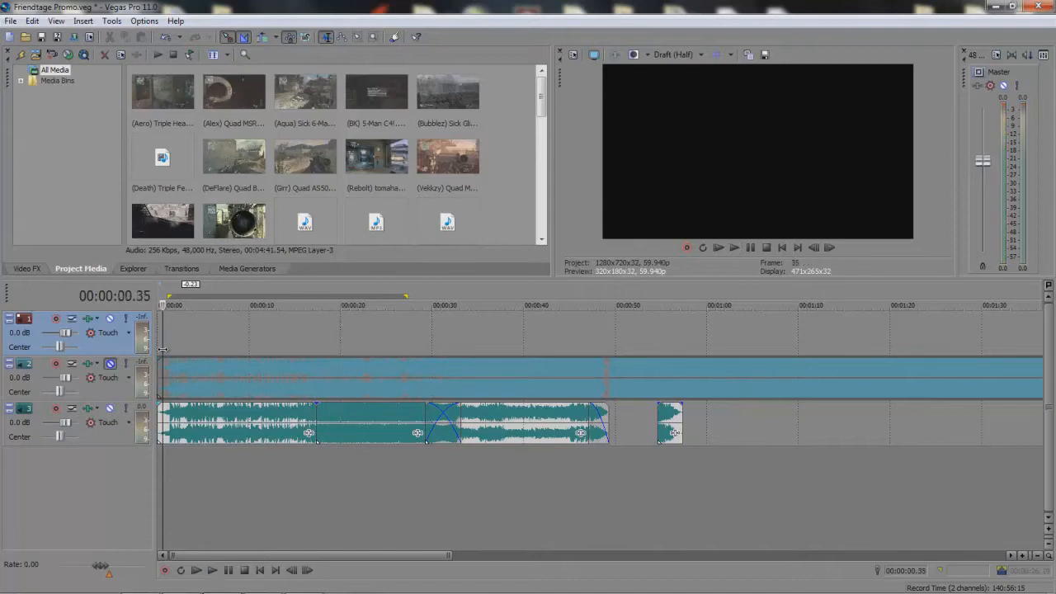
- Unmute track 2, place the cursor at 00:00:17.23 where track 3's first clip ends, and mute track 3
{"action": "left_click", "coordinate": [110, 364]}
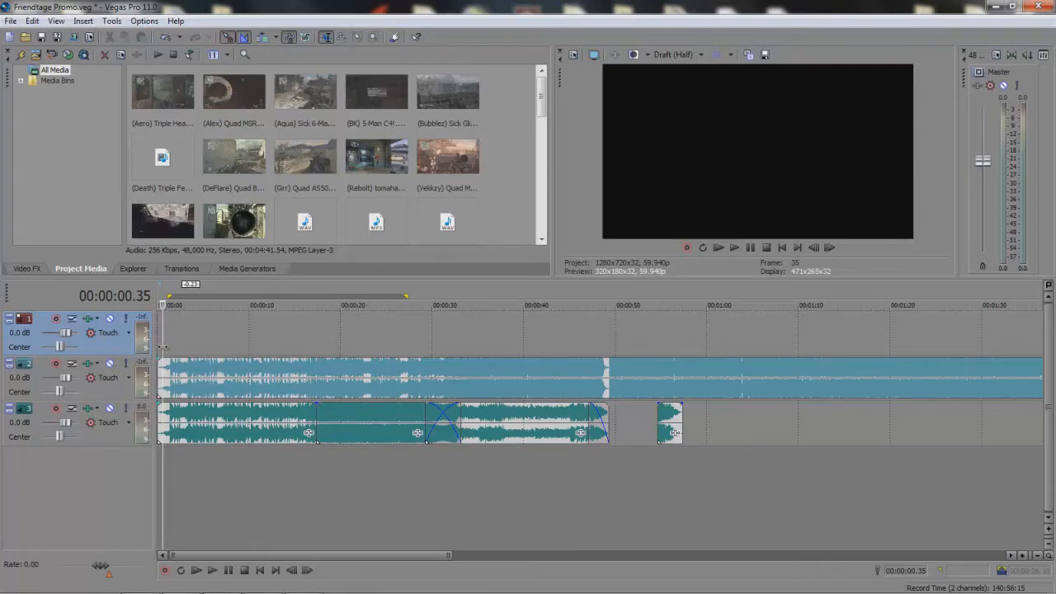
{"action": "left_click", "coordinate": [291, 375]}
{"action": "left_click", "coordinate": [317, 377]}
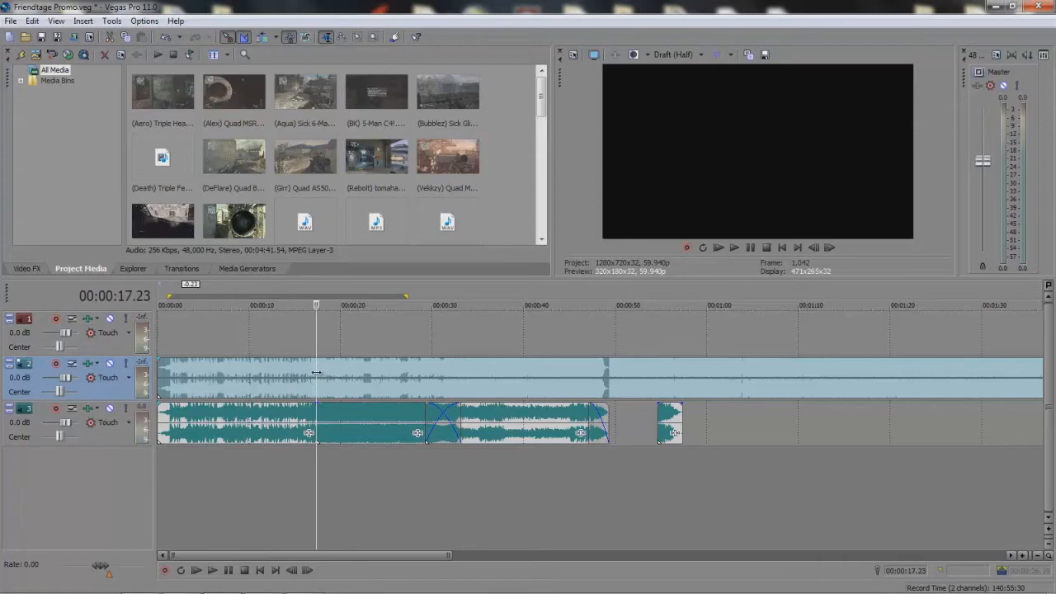
{"action": "scroll", "coordinate": [319, 378], "scroll_direction": "up", "scroll_amount": 3}
{"action": "scroll", "coordinate": [598, 374], "scroll_direction": "up", "scroll_amount": 2}
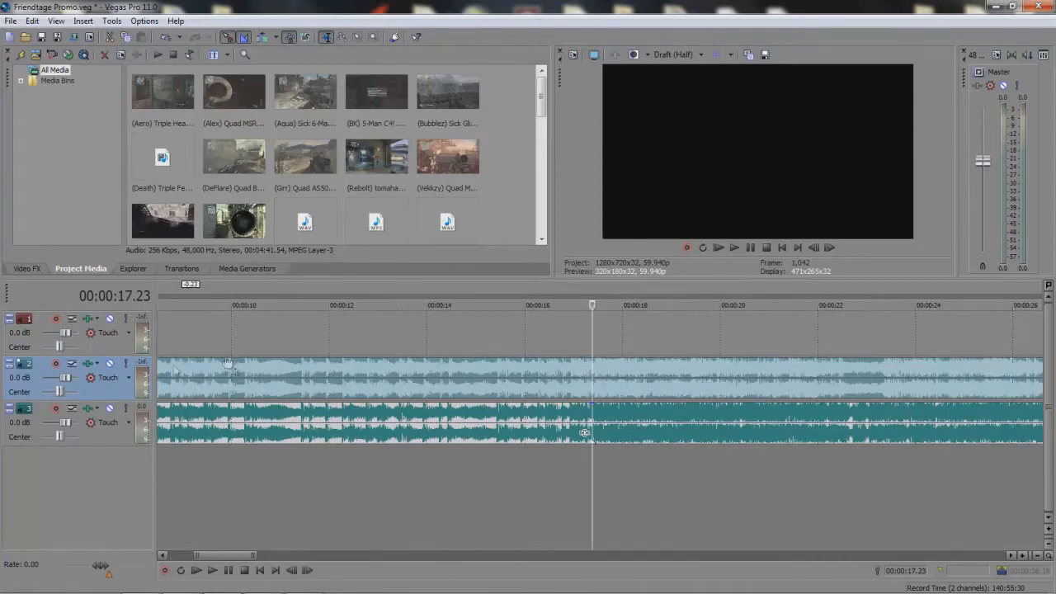
{"action": "left_click", "coordinate": [109, 409]}
- Audition the song on track 2 around the first cut point and split it at 00:00:17.23
{"action": "left_click", "coordinate": [555, 335]}
{"action": "key", "text": "space"}
{"action": "key", "text": "space"}
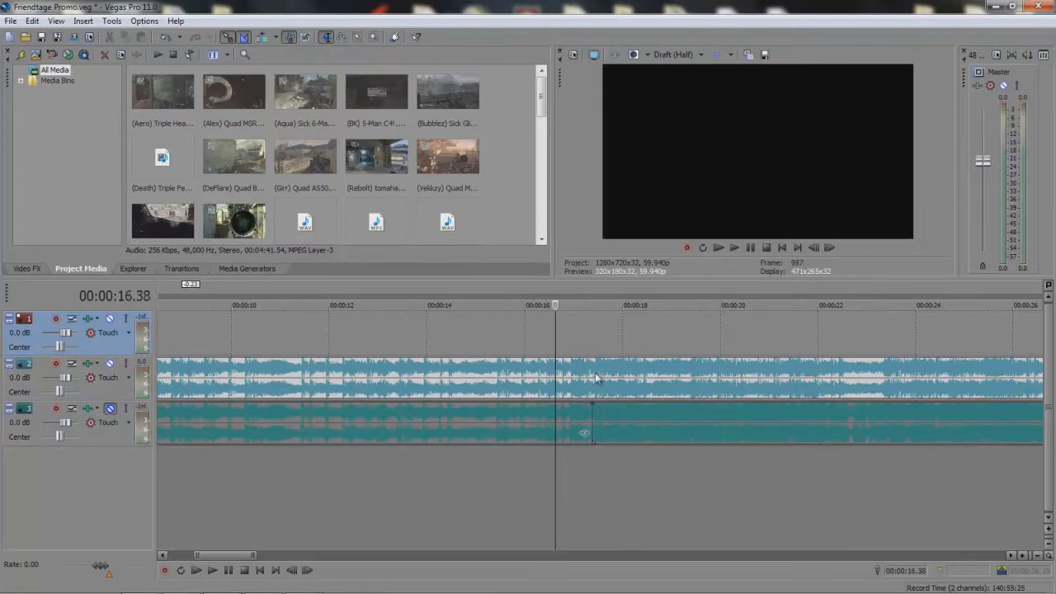
{"action": "left_click", "coordinate": [594, 378]}
{"action": "key", "text": "space"}
{"action": "key", "text": "space"}
{"action": "scroll", "coordinate": [596, 372], "scroll_direction": "down", "scroll_amount": 3}
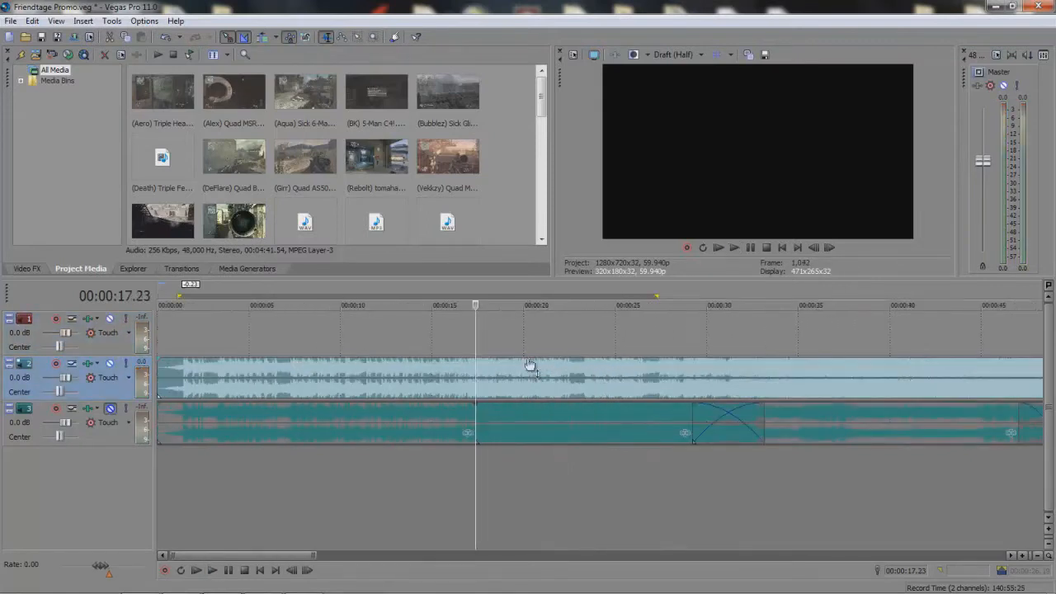
{"action": "scroll", "coordinate": [534, 375], "scroll_direction": "up", "scroll_amount": 3}
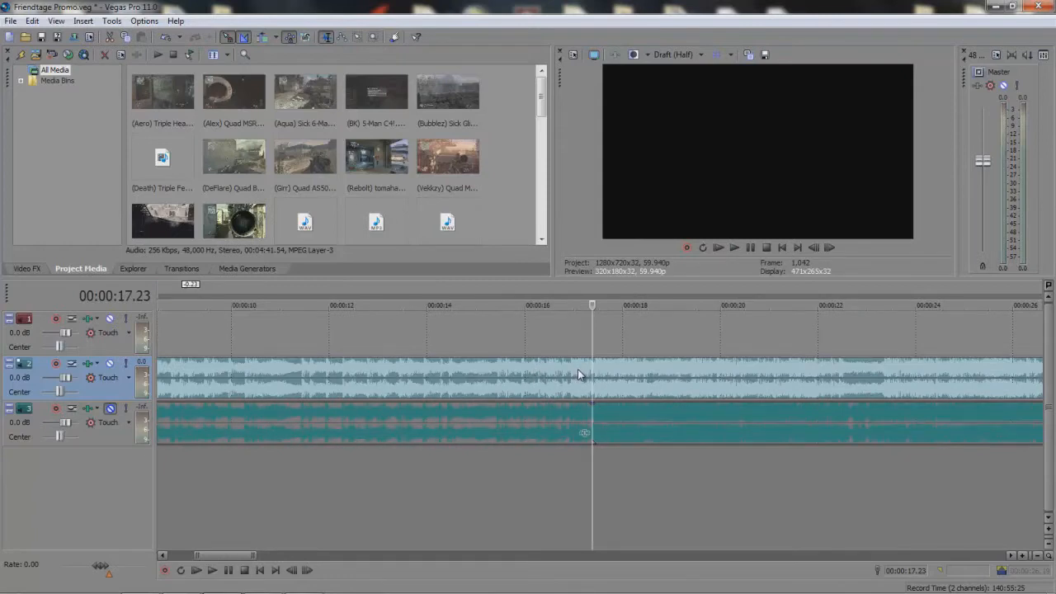
{"action": "key", "text": "s"}
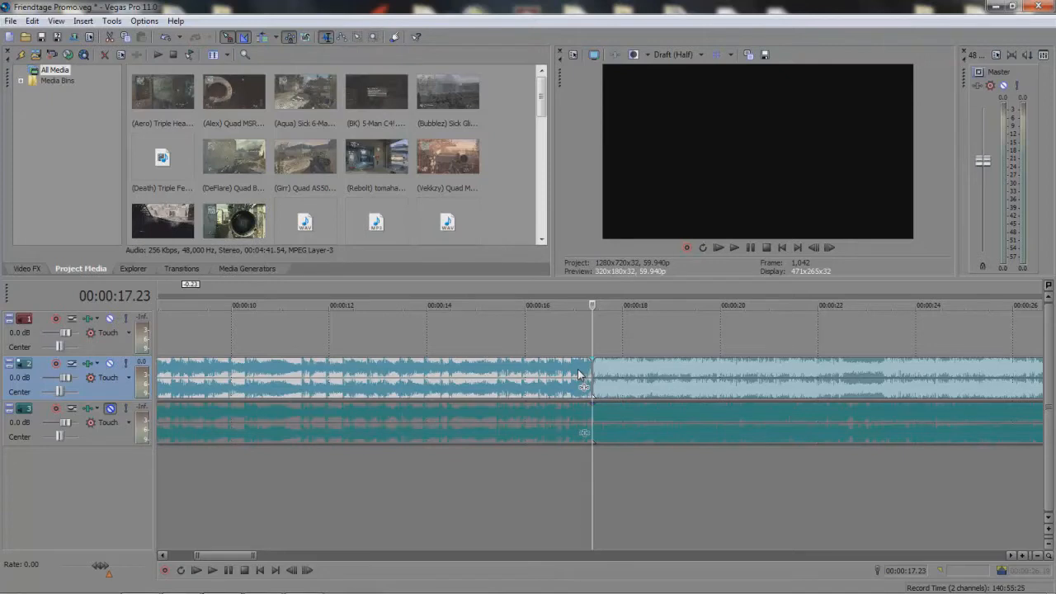
- Audition the quiet break in the song on track 2 and split it where the music resumes, at 00:00:49.25
{"action": "scroll", "coordinate": [578, 369], "scroll_direction": "down", "scroll_amount": 5}
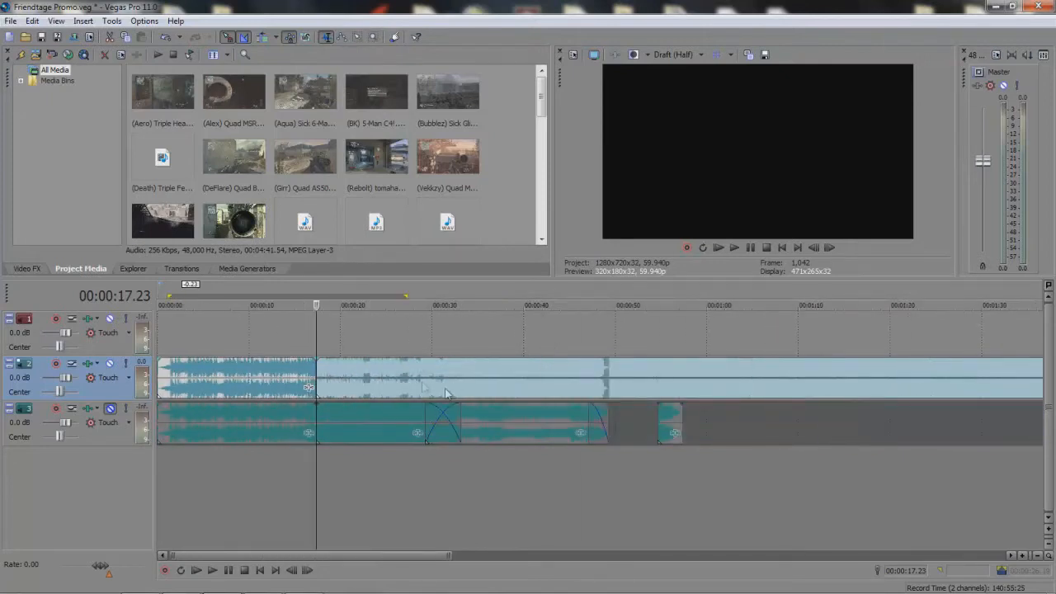
{"action": "scroll", "coordinate": [385, 344], "scroll_direction": "down", "scroll_amount": 3}
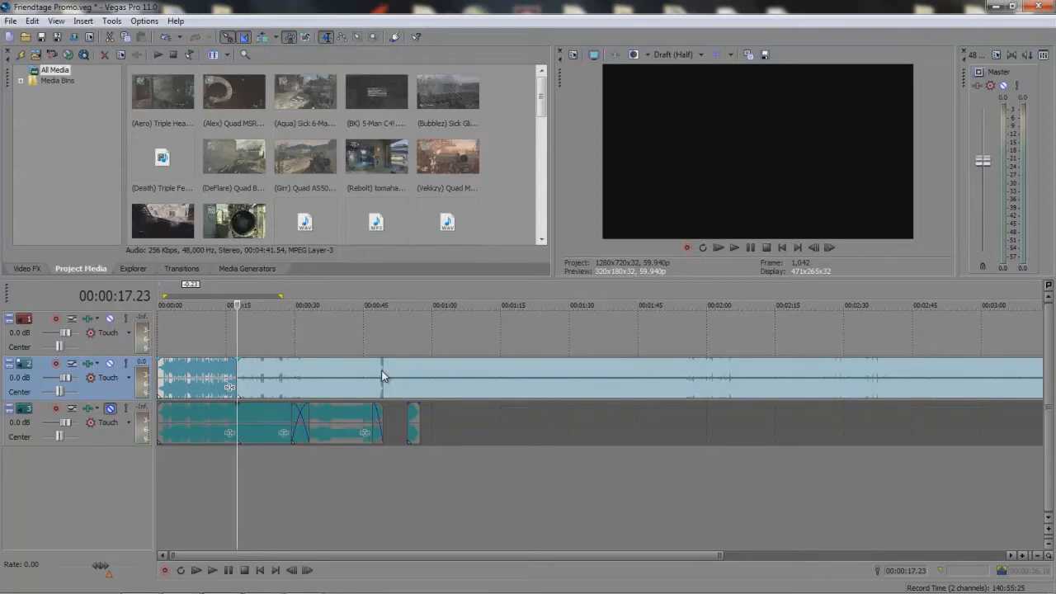
{"action": "left_click", "coordinate": [382, 376]}
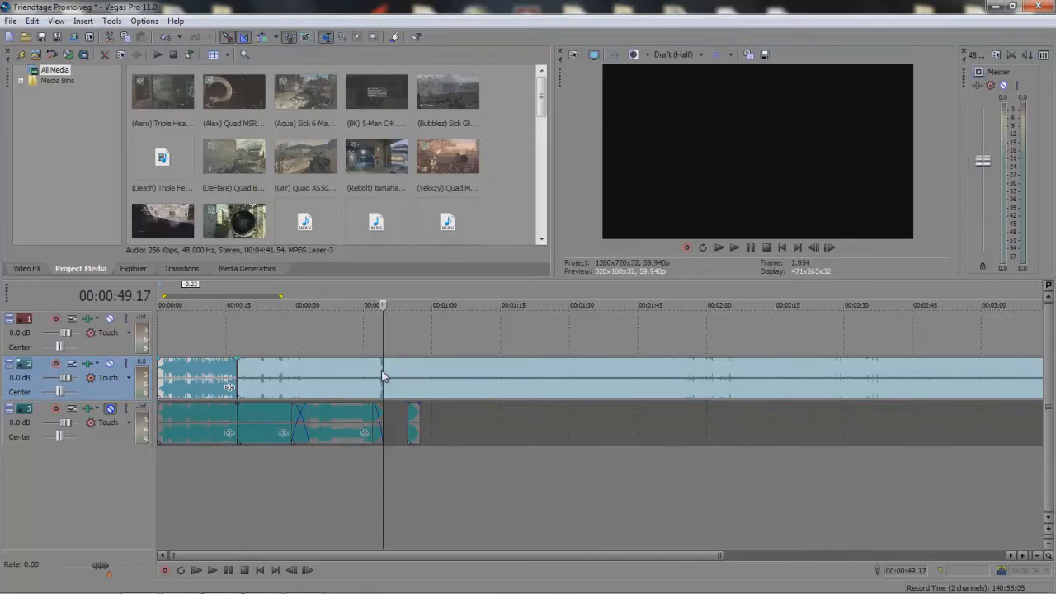
{"action": "scroll", "coordinate": [575, 376], "scroll_direction": "up", "scroll_amount": 6}
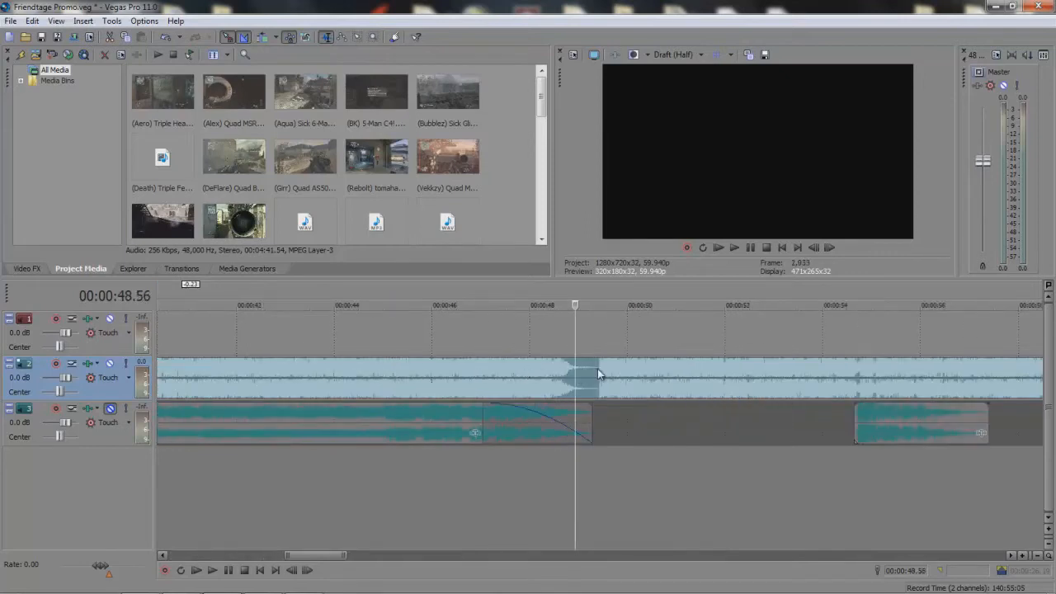
{"action": "left_click", "coordinate": [599, 375]}
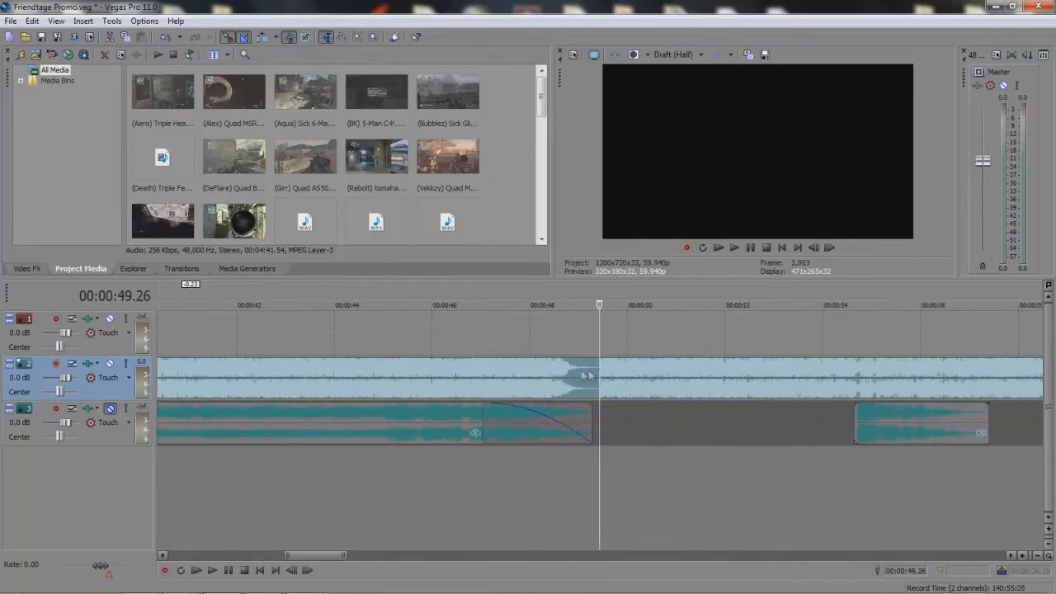
{"action": "left_click", "coordinate": [566, 371]}
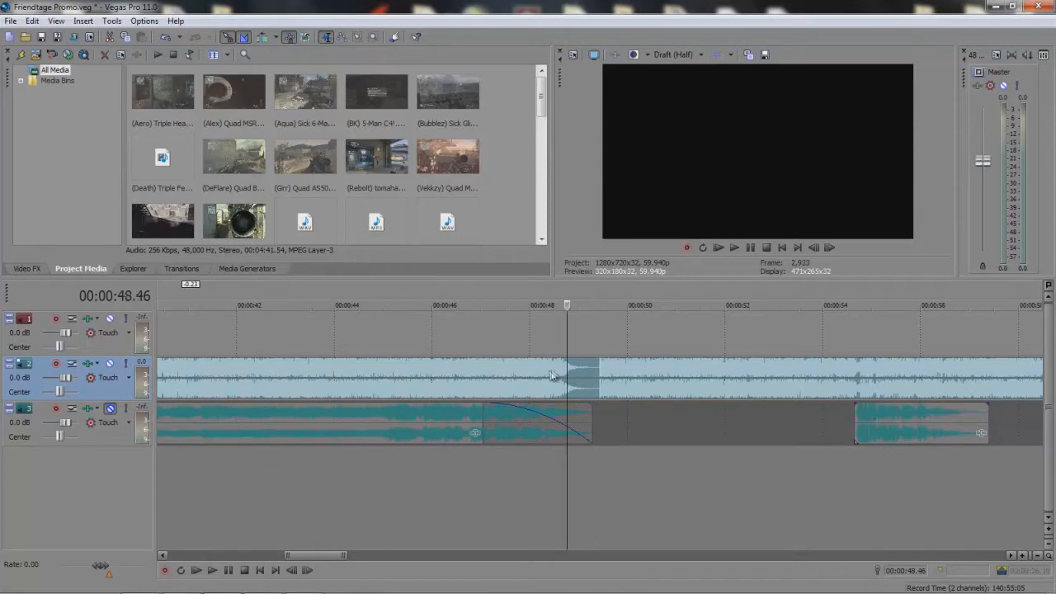
{"action": "key", "text": "space"}
{"action": "key", "text": "space"}
{"action": "left_click", "coordinate": [599, 373]}
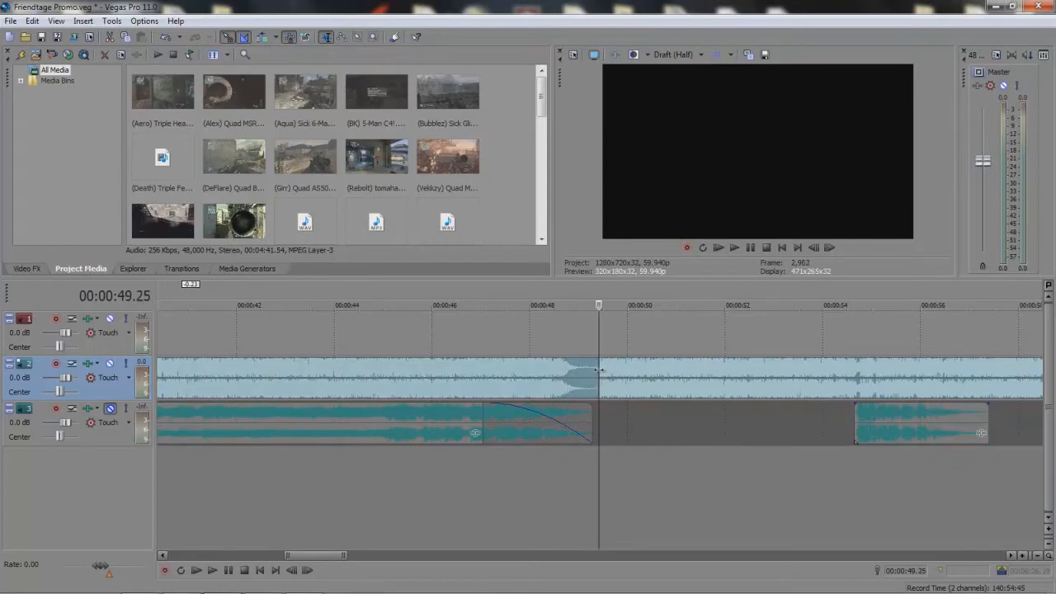
{"action": "key", "text": "s"}
- Delete the song section between the two cuts on track 2 and move the remaining part against the first clip at 00:00:17.23
{"action": "scroll", "coordinate": [596, 371], "scroll_direction": "down", "scroll_amount": 5}
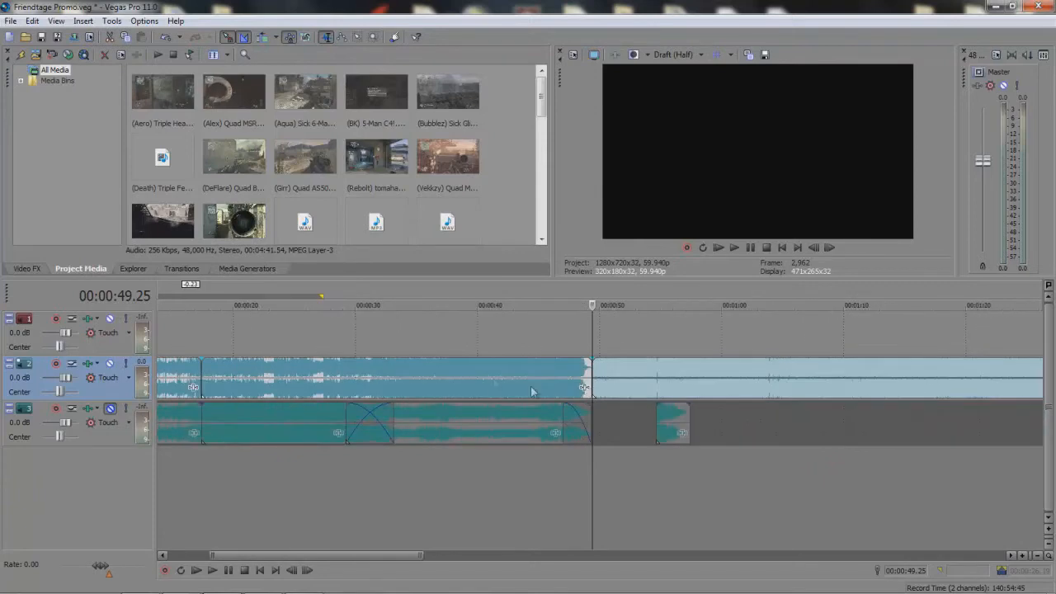
{"action": "left_click", "coordinate": [429, 386]}
{"action": "key", "text": "Delete"}
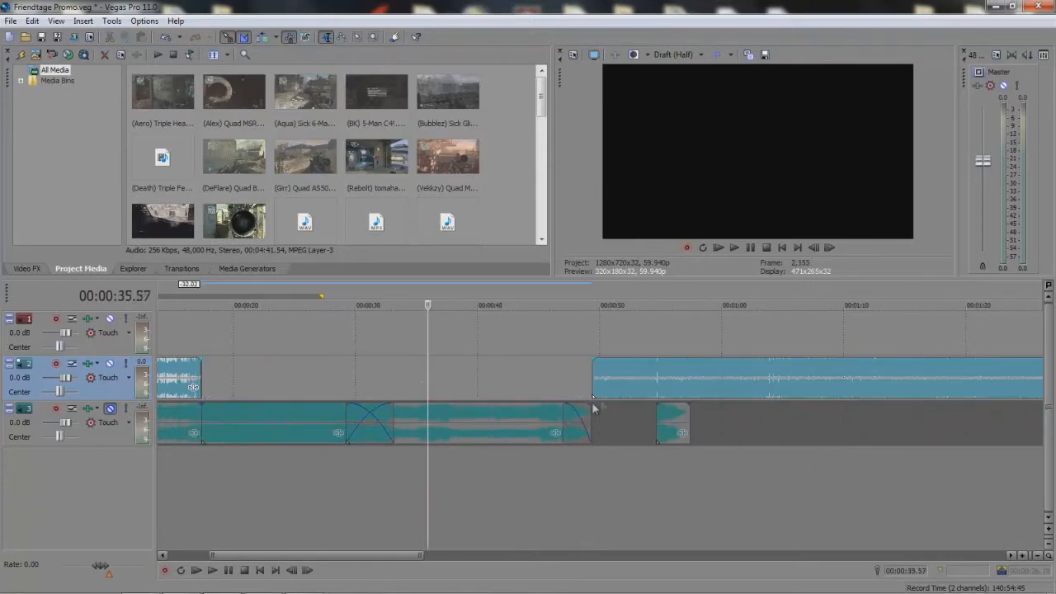
{"action": "left_click", "coordinate": [627, 381]}
{"action": "left_click_drag", "start_coordinate": [627, 376], "coordinate": [237, 371]}
{"action": "left_click", "coordinate": [202, 349]}
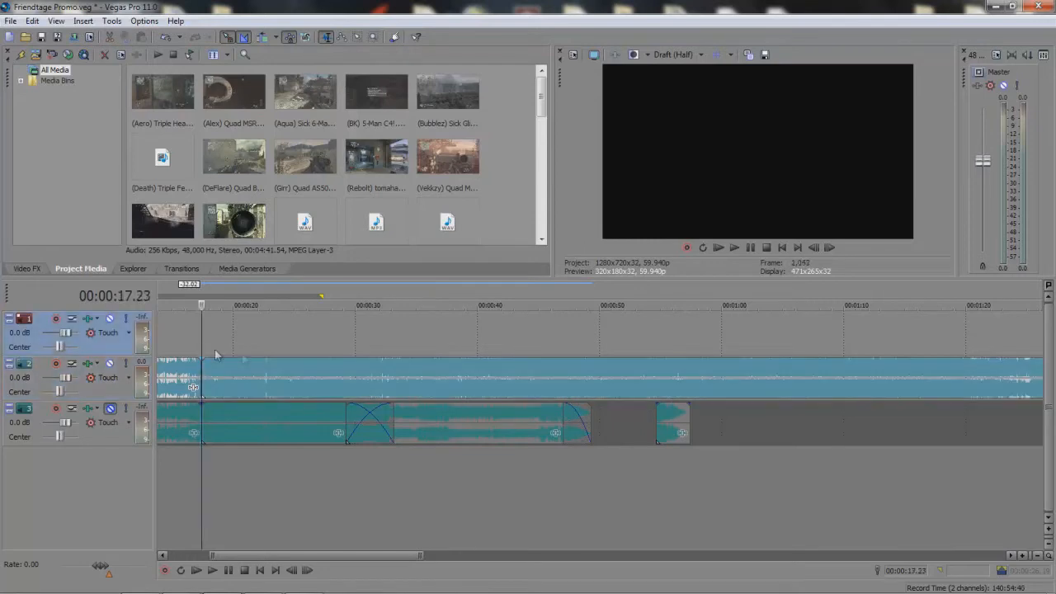
- Remove the short fade-out and fade-in at the join between the two song clips on track 2
{"action": "scroll", "coordinate": [219, 355], "scroll_direction": "up", "scroll_amount": 5}
{"action": "scroll", "coordinate": [603, 341], "scroll_direction": "up", "scroll_amount": 5}
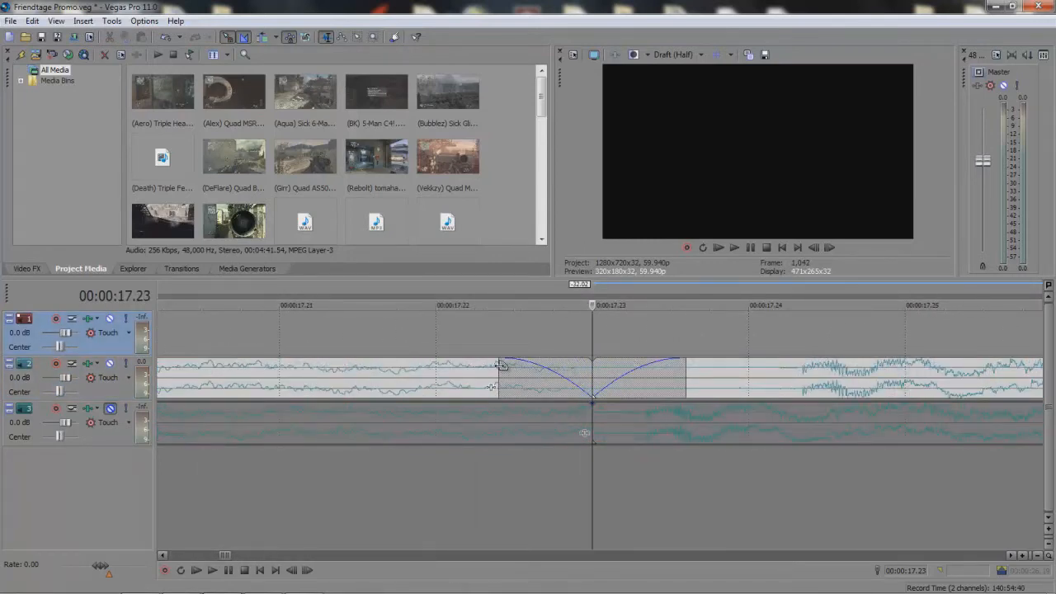
{"action": "left_click_drag", "start_coordinate": [501, 364], "coordinate": [520, 355]}
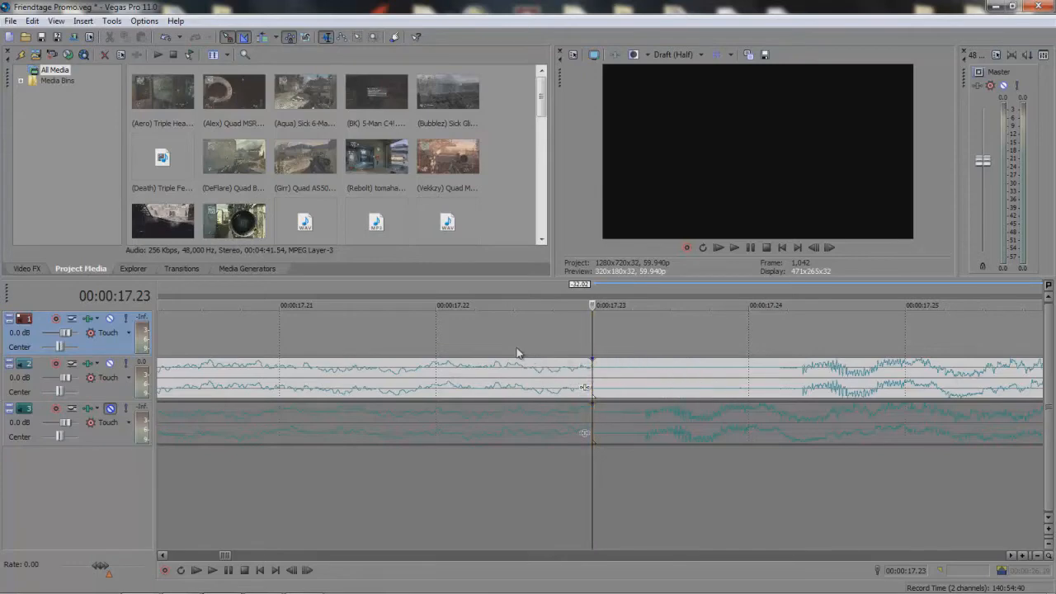
{"action": "scroll", "coordinate": [516, 353], "scroll_direction": "down", "scroll_amount": 2}
{"action": "scroll", "coordinate": [518, 353], "scroll_direction": "down", "scroll_amount": 8}
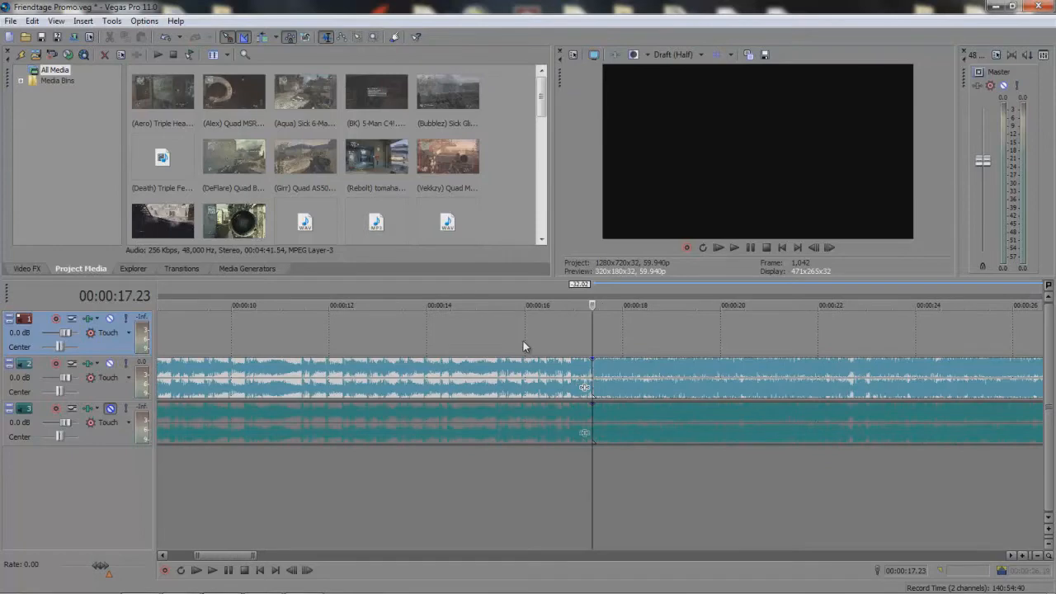
- Cut out the short silent sliver just after 00:00:17.23 on track 2 and move the remaining song back against the first clip
{"action": "scroll", "coordinate": [524, 344], "scroll_direction": "down", "scroll_amount": 5}
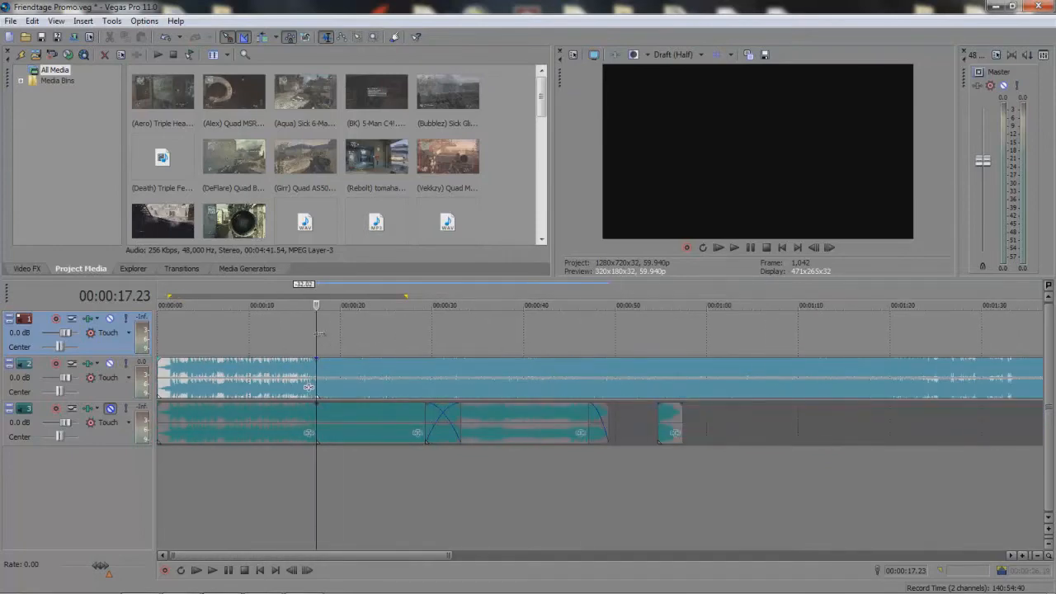
{"action": "scroll", "coordinate": [314, 340], "scroll_direction": "up", "scroll_amount": 12}
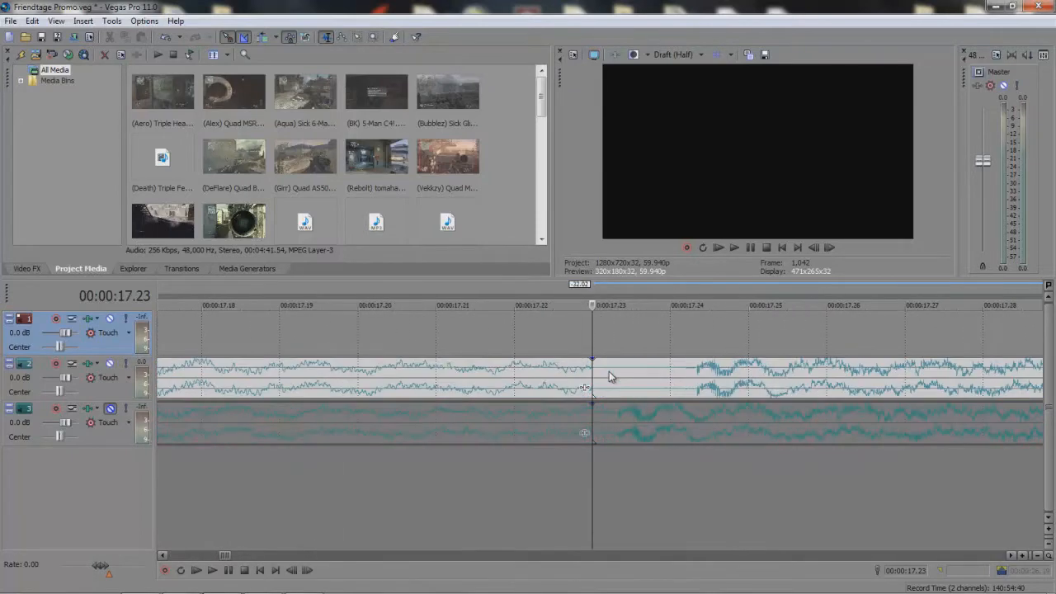
{"action": "left_click", "coordinate": [661, 375]}
{"action": "left_click", "coordinate": [666, 373]}
{"action": "key", "text": "s"}
{"action": "left_click", "coordinate": [630, 378]}
{"action": "key", "text": "Delete"}
{"action": "left_click_drag", "start_coordinate": [695, 374], "coordinate": [617, 379]}
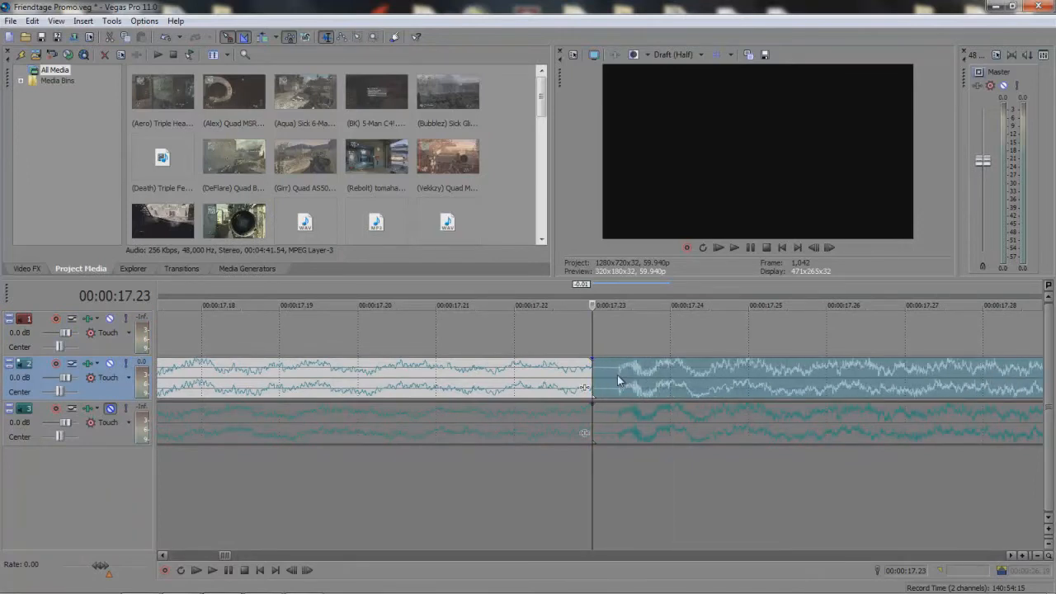
- Compare the tightened join on track 2 with the example waveform by briefly unmuting track 3
{"action": "scroll", "coordinate": [617, 374], "scroll_direction": "down", "scroll_amount": 1}
{"action": "scroll", "coordinate": [593, 427], "scroll_direction": "up", "scroll_amount": 1}
{"action": "left_click", "coordinate": [110, 409]}
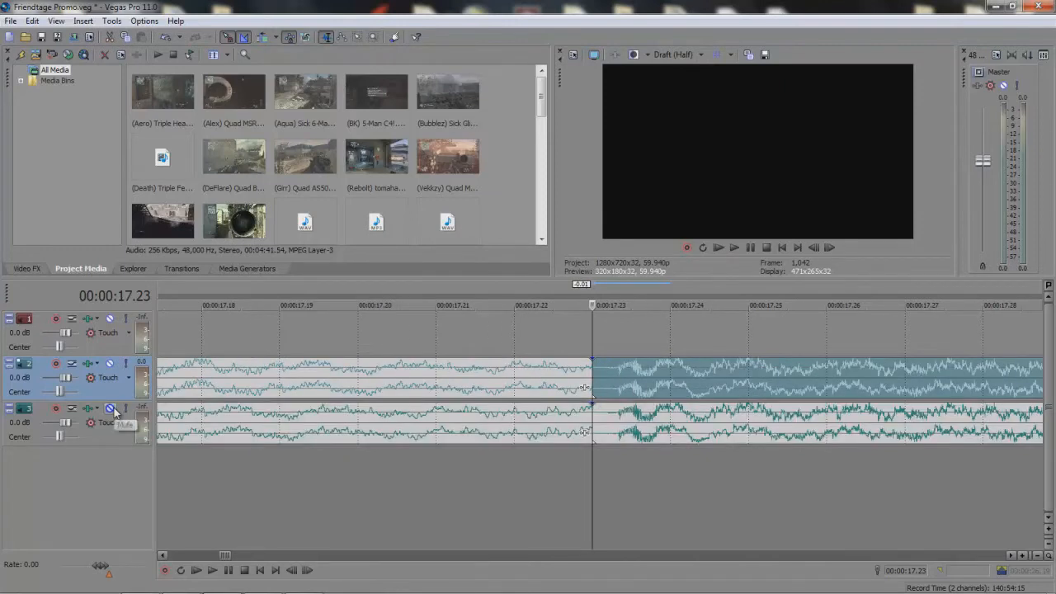
{"action": "left_click", "coordinate": [110, 408]}
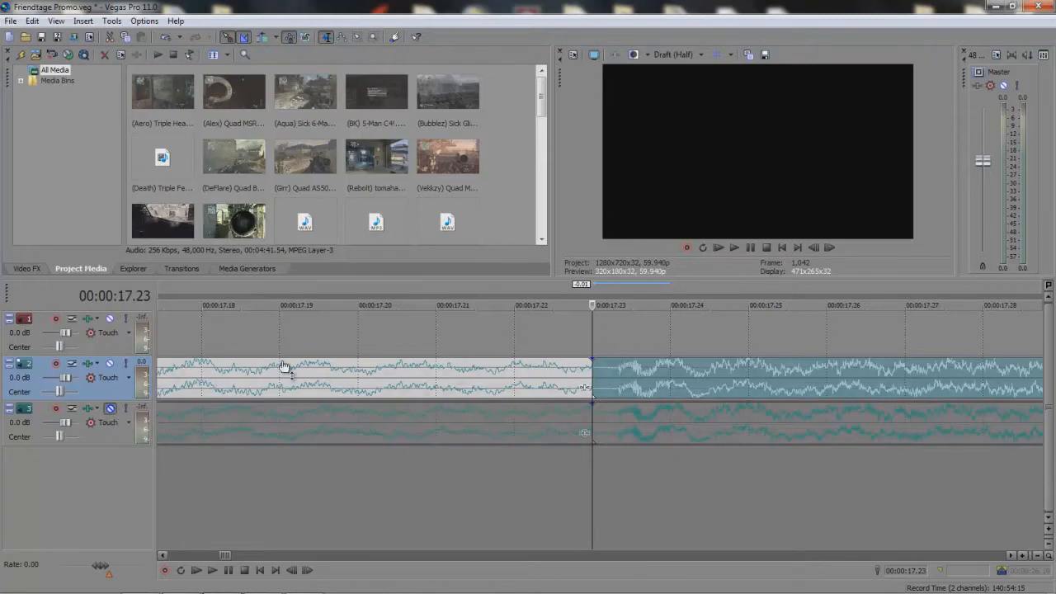
- Play the song on track 2 from 00:00:15.29 across the join at 00:00:17.23
{"action": "scroll", "coordinate": [283, 367], "scroll_direction": "down", "scroll_amount": 10}
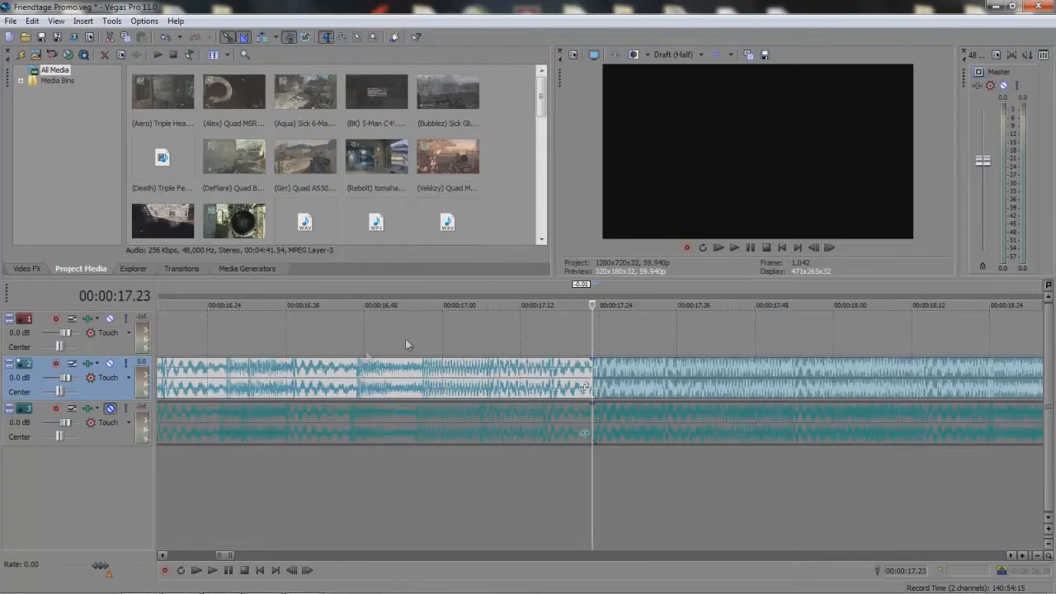
{"action": "left_click", "coordinate": [537, 336]}
{"action": "key", "text": "space"}
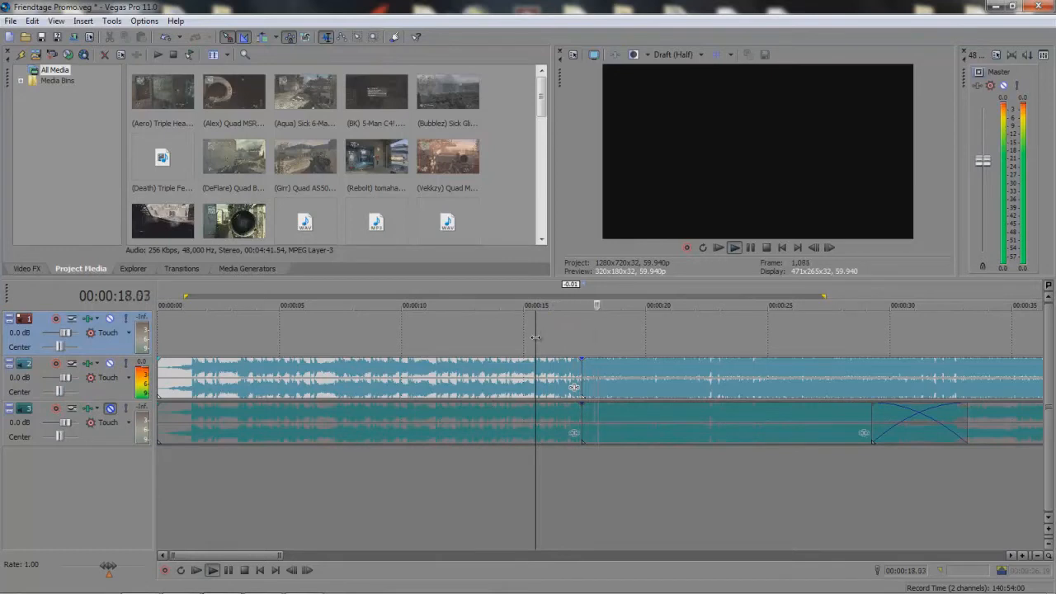
{"action": "key", "text": "space"}
- Mute track 2, unmute track 3, and audition the example's crossfade from 00:00:28.24
{"action": "scroll", "coordinate": [542, 337], "scroll_direction": "down", "scroll_amount": 4}
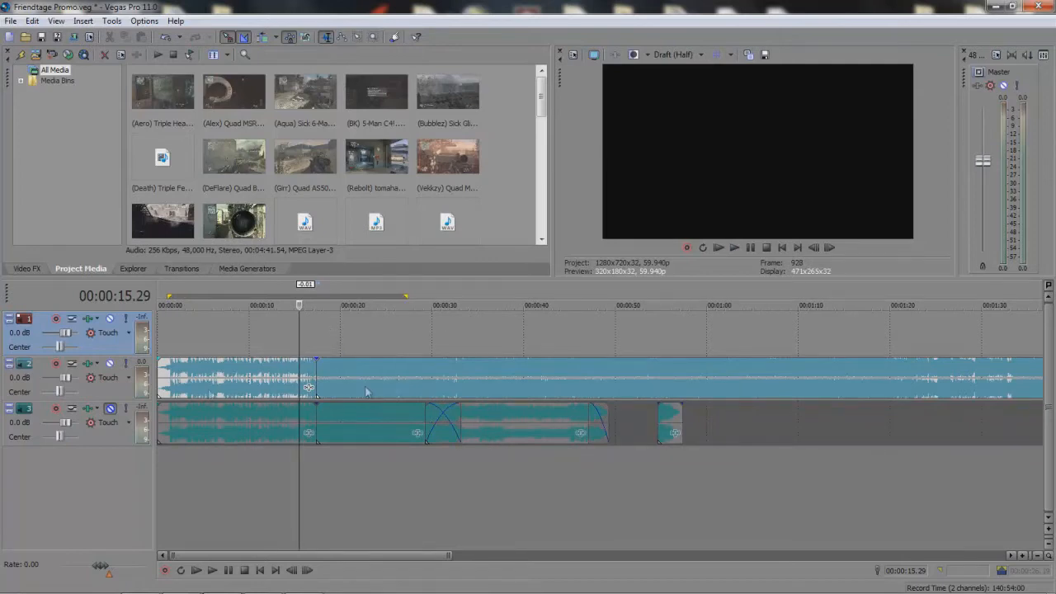
{"action": "left_click", "coordinate": [110, 363]}
{"action": "left_click", "coordinate": [110, 408]}
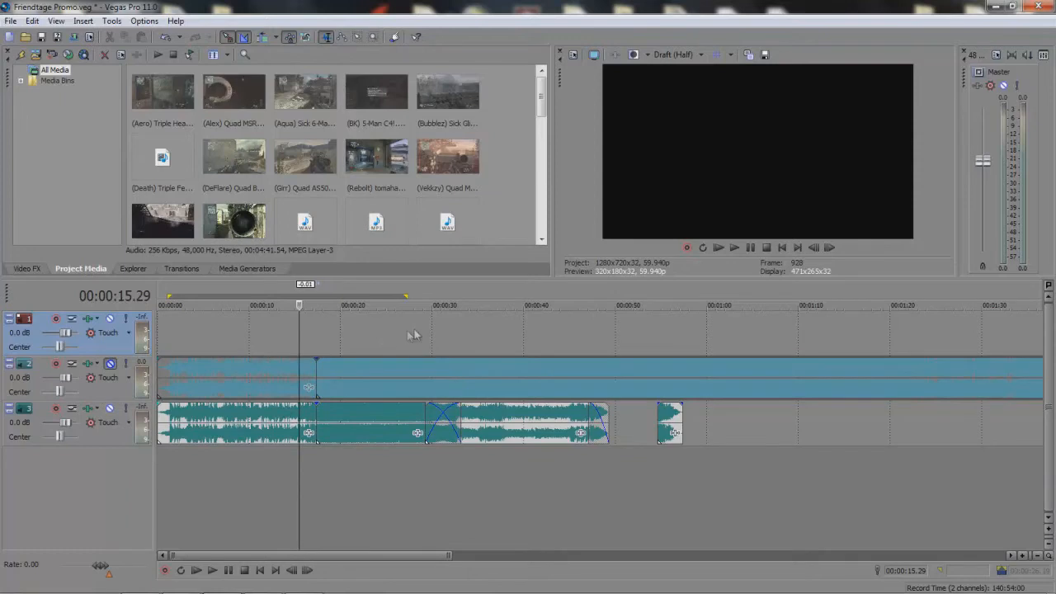
{"action": "left_click", "coordinate": [423, 331]}
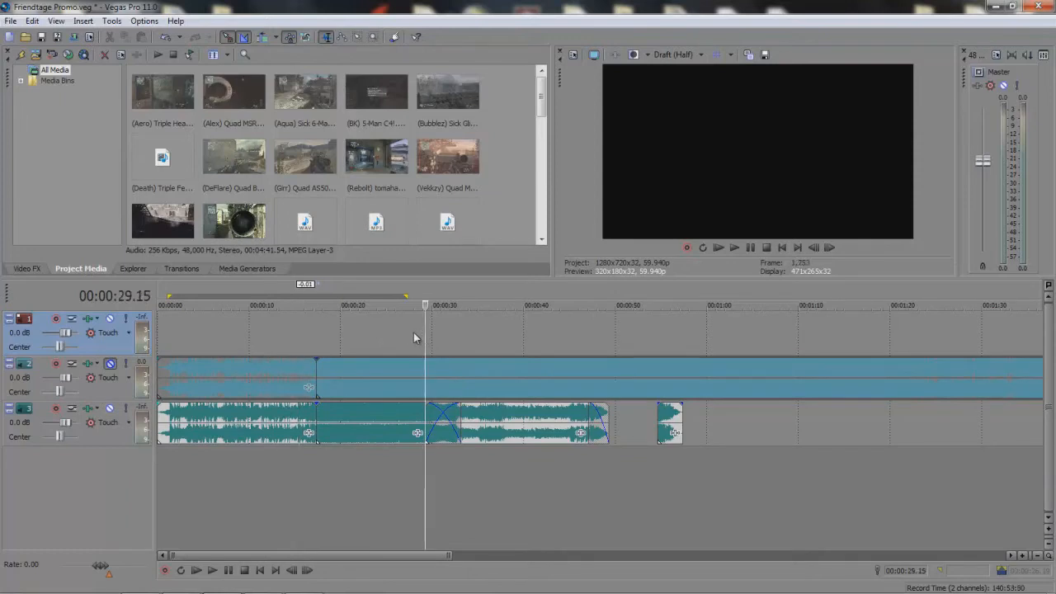
{"action": "left_click", "coordinate": [418, 335]}
{"action": "key", "text": "space"}
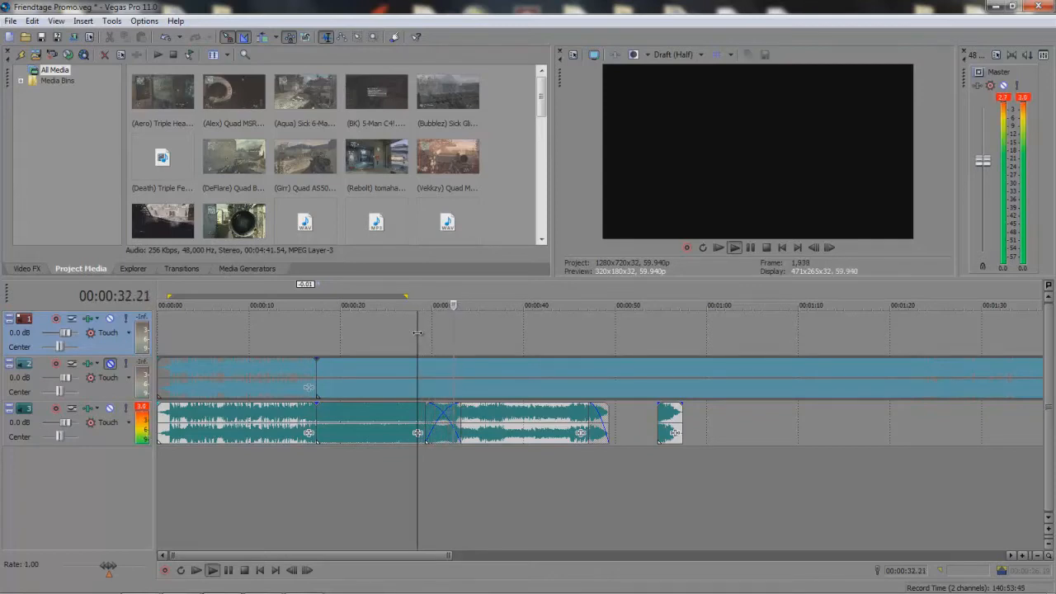
{"action": "key", "text": "space"}
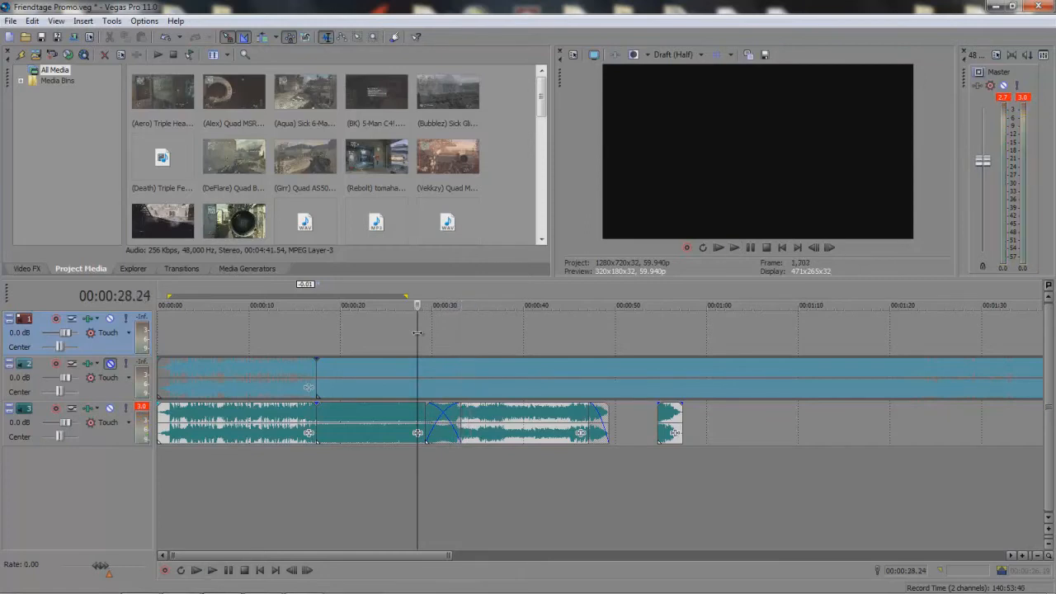
{"action": "left_click", "coordinate": [443, 340]}
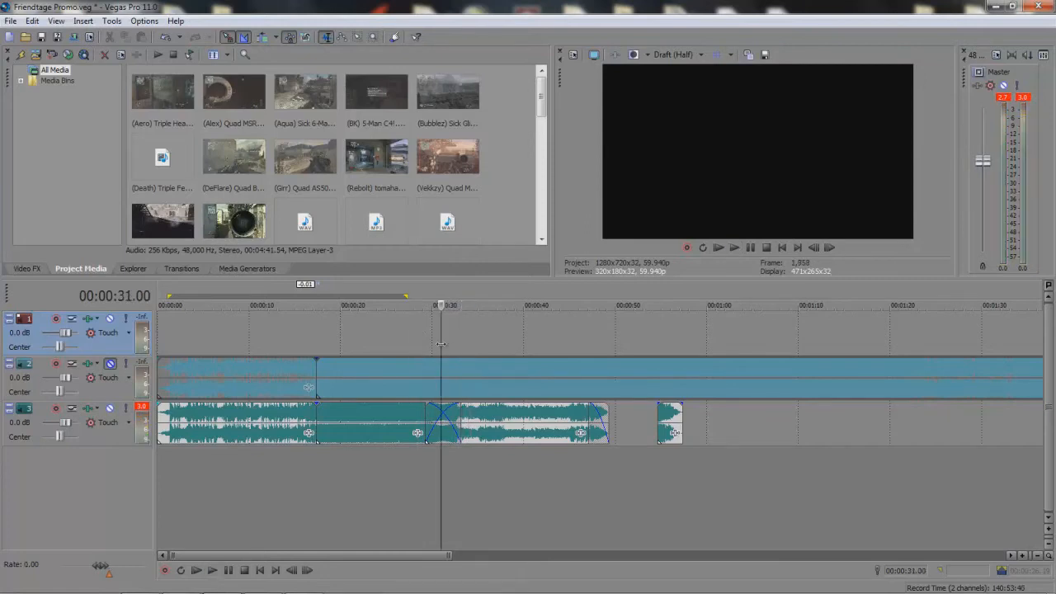
{"action": "left_click", "coordinate": [515, 422]}
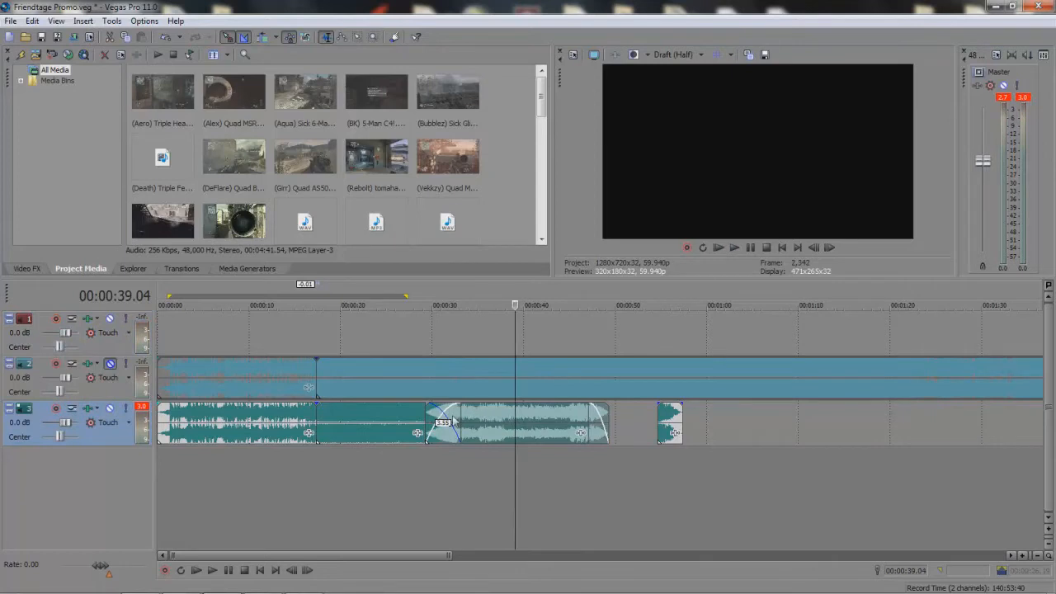
- Unmute track 2, mute track 3, and place the cursor at the crossfade's end, 00:00:33.10
{"action": "left_click", "coordinate": [109, 363]}
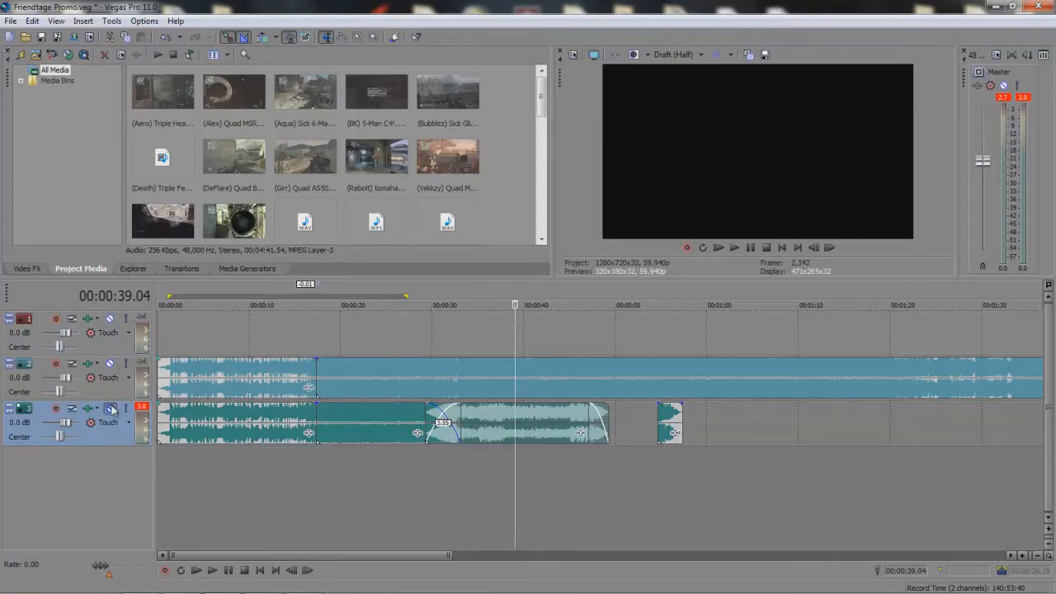
{"action": "left_click", "coordinate": [111, 409]}
{"action": "scroll", "coordinate": [568, 349], "scroll_direction": "down", "scroll_amount": 4}
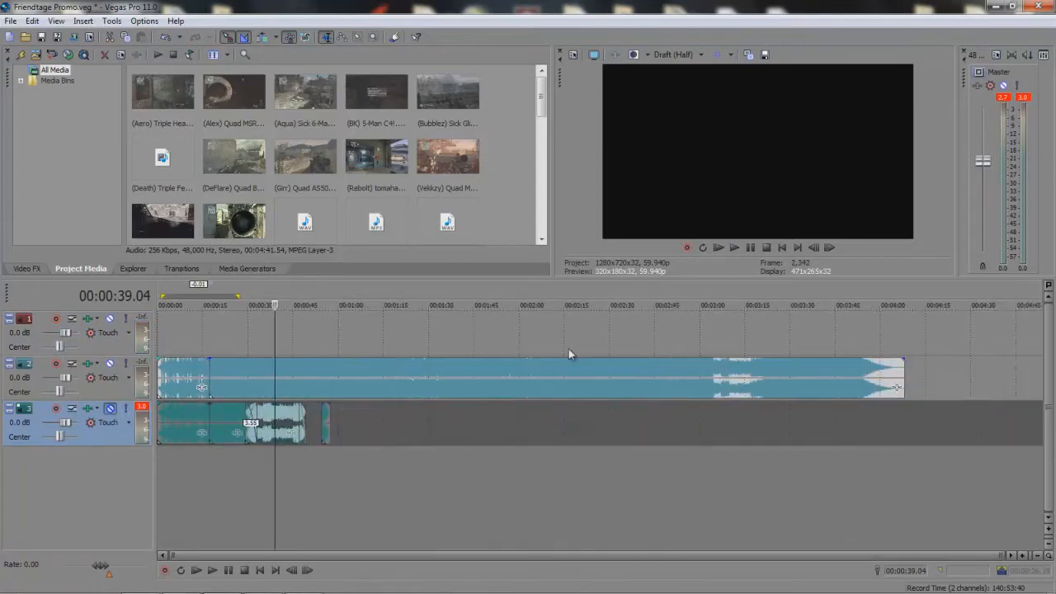
{"action": "left_click", "coordinate": [703, 347]}
{"action": "left_click", "coordinate": [269, 348]}
{"action": "scroll", "coordinate": [285, 349], "scroll_direction": "up", "scroll_amount": 4}
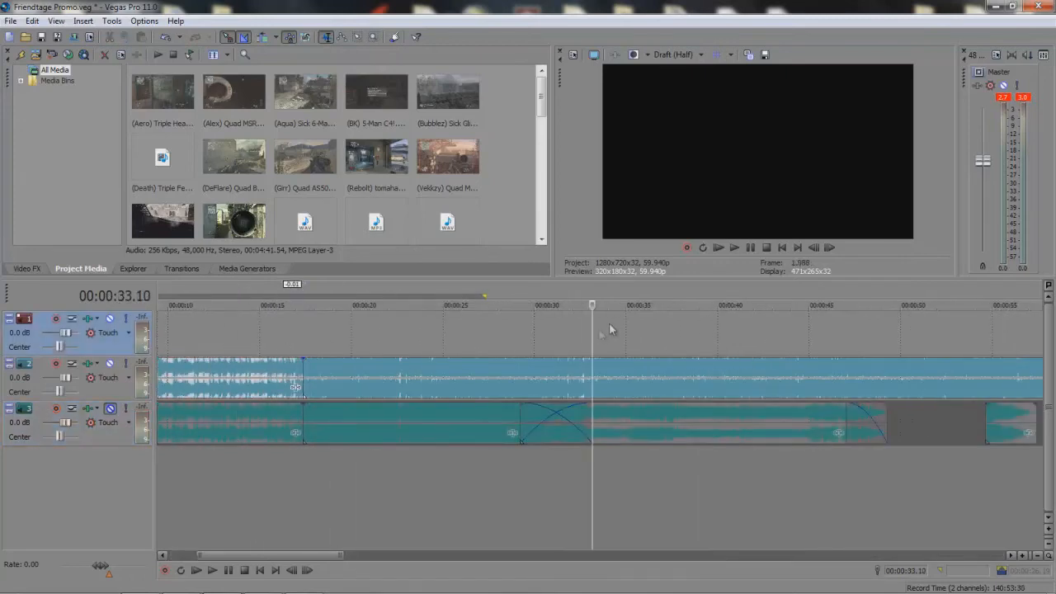
- Audition the song on track 2 from 00:00:29.15 and split it at 00:00:33.10
{"action": "left_click_drag", "start_coordinate": [591, 335], "coordinate": [519, 336]}
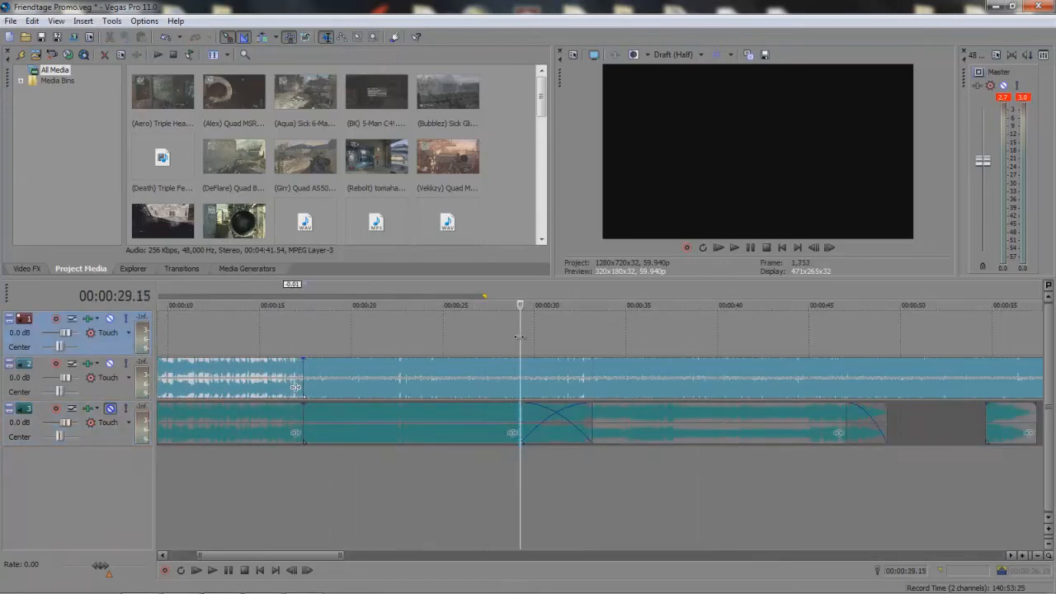
{"action": "key", "text": "space"}
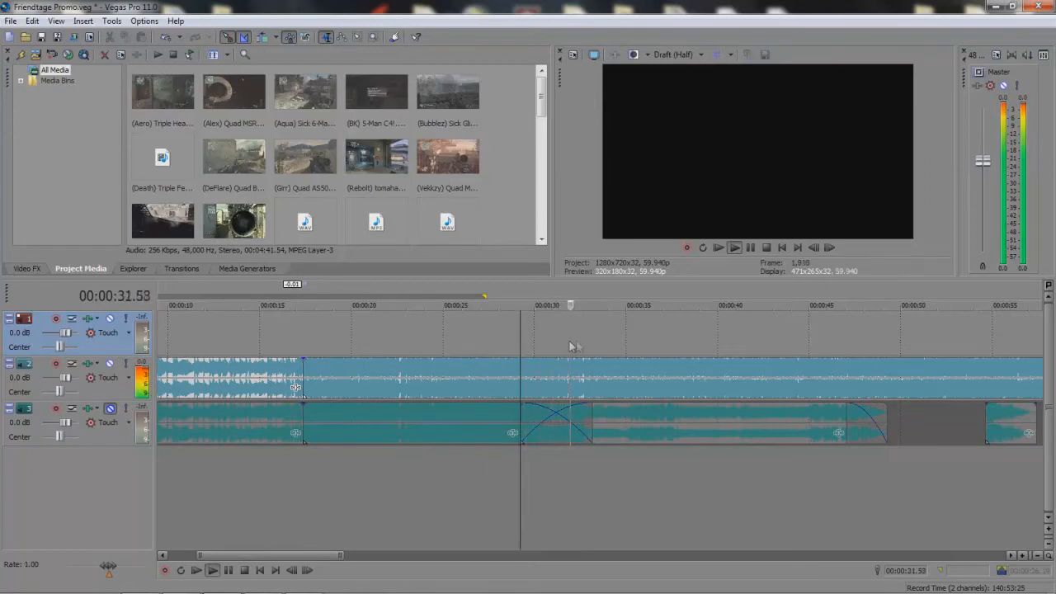
{"action": "key", "text": "space"}
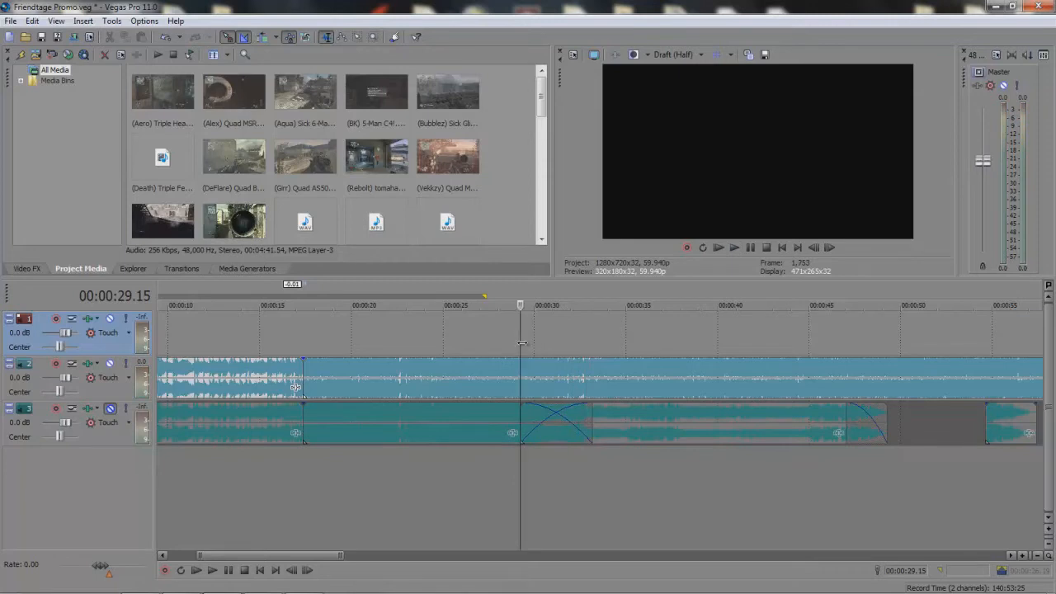
{"action": "left_click", "coordinate": [591, 389]}
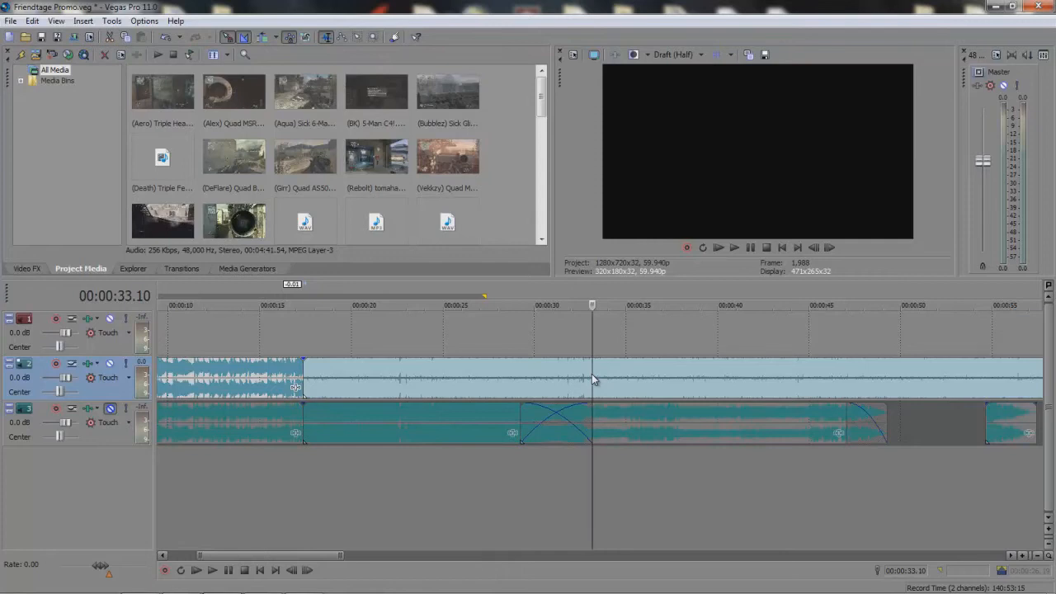
{"action": "key", "text": "s"}
- Examine the song's ending on track 2 and audition the passage before its quieter section from 00:03:02.17
{"action": "scroll", "coordinate": [594, 375], "scroll_direction": "down", "scroll_amount": 8}
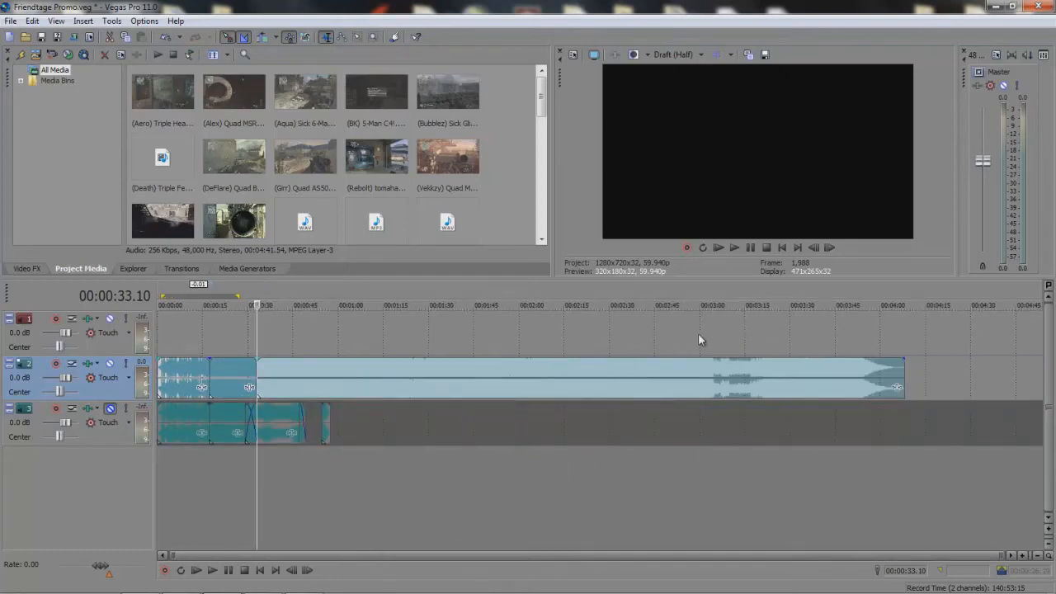
{"action": "left_click", "coordinate": [852, 328]}
{"action": "scroll", "coordinate": [852, 330], "scroll_direction": "up", "scroll_amount": 5}
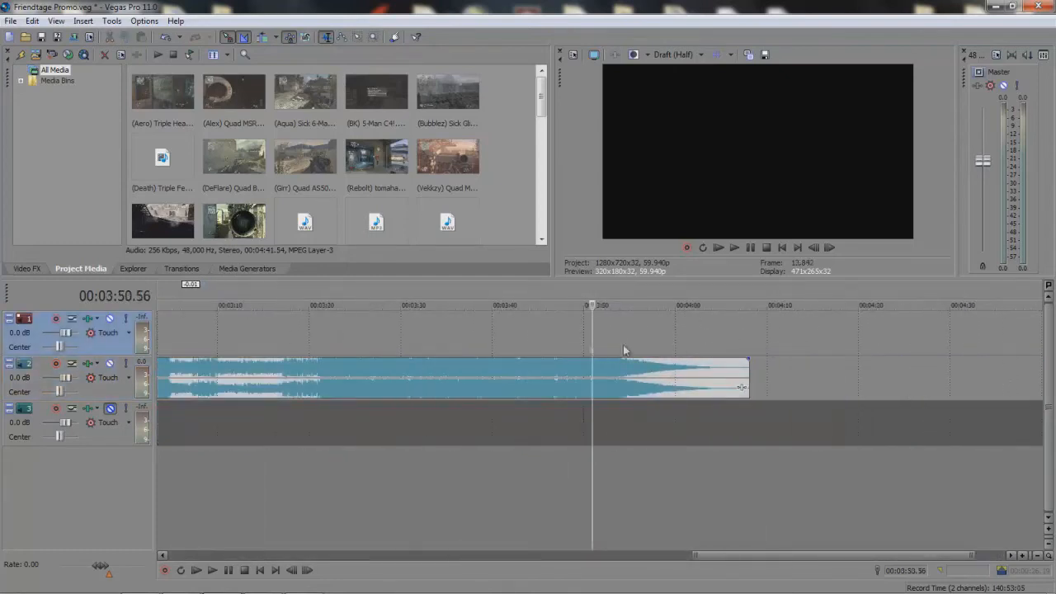
{"action": "scroll", "coordinate": [452, 336], "scroll_direction": "down", "scroll_amount": 3}
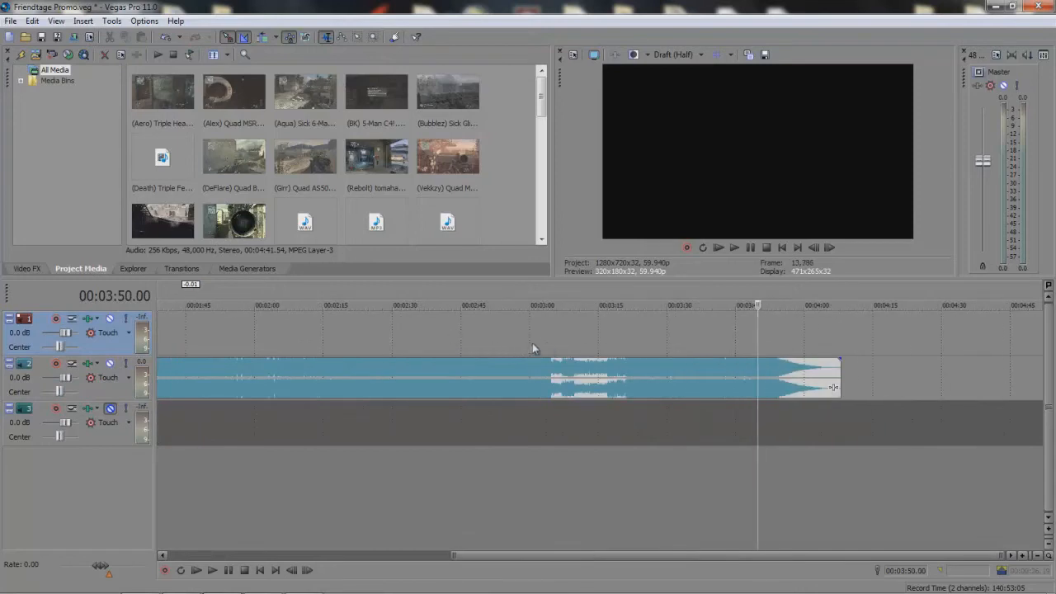
{"action": "scroll", "coordinate": [532, 345], "scroll_direction": "down", "scroll_amount": 2}
{"action": "left_click", "coordinate": [706, 330]}
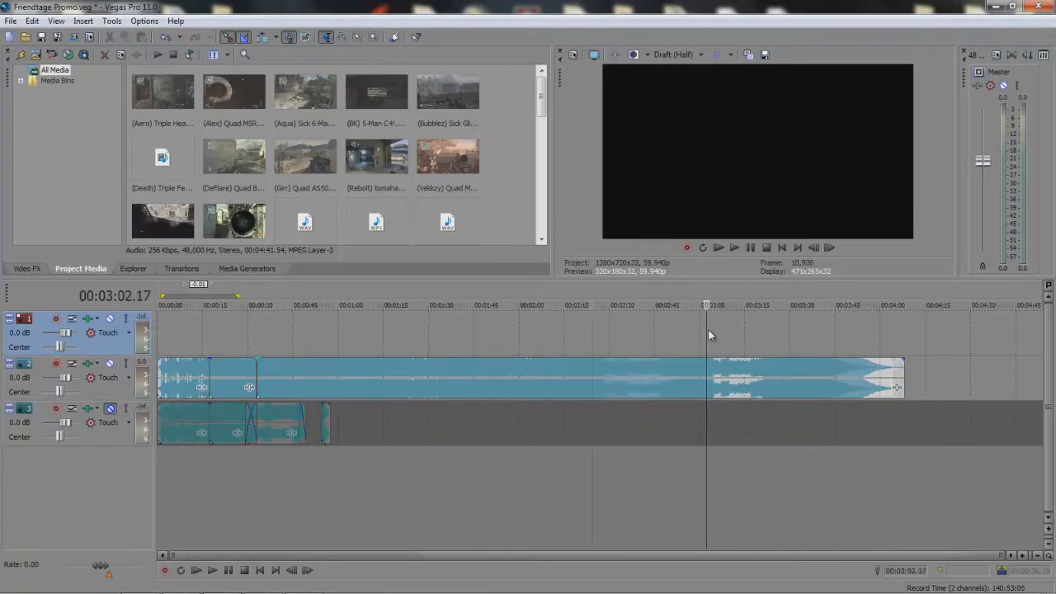
{"action": "scroll", "coordinate": [708, 334], "scroll_direction": "up", "scroll_amount": 5}
{"action": "key", "text": "space"}
{"action": "key", "text": "space"}
{"action": "scroll", "coordinate": [613, 348], "scroll_direction": "up", "scroll_amount": 2}
{"action": "scroll", "coordinate": [612, 352], "scroll_direction": "up", "scroll_amount": 2}
{"action": "key", "text": "space"}
{"action": "key", "text": "space"}
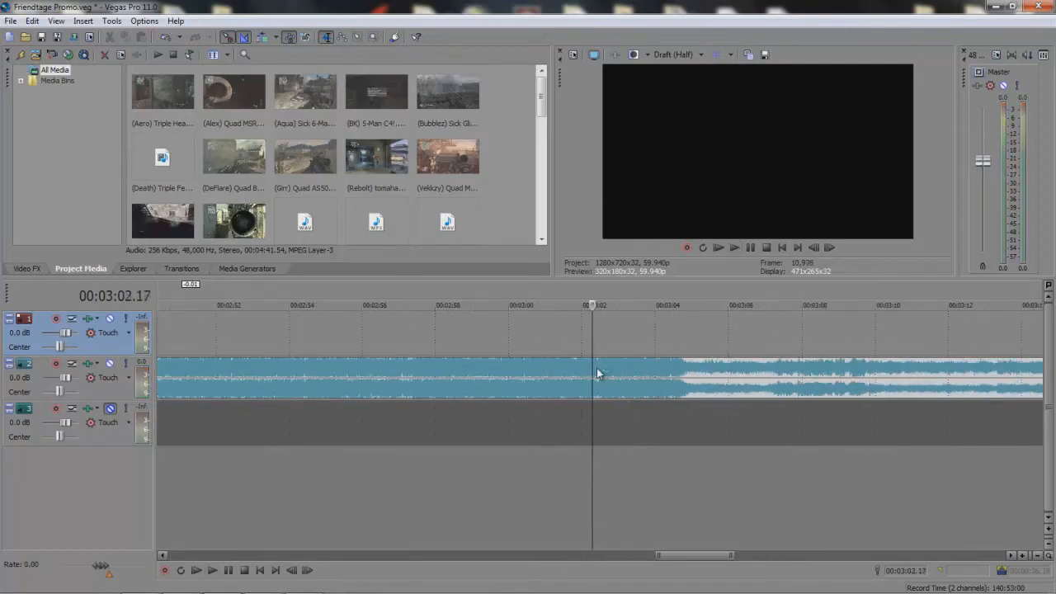
- Audition the song on track 2 from 00:03:02.27 and split it at that point
{"action": "left_click", "coordinate": [598, 368]}
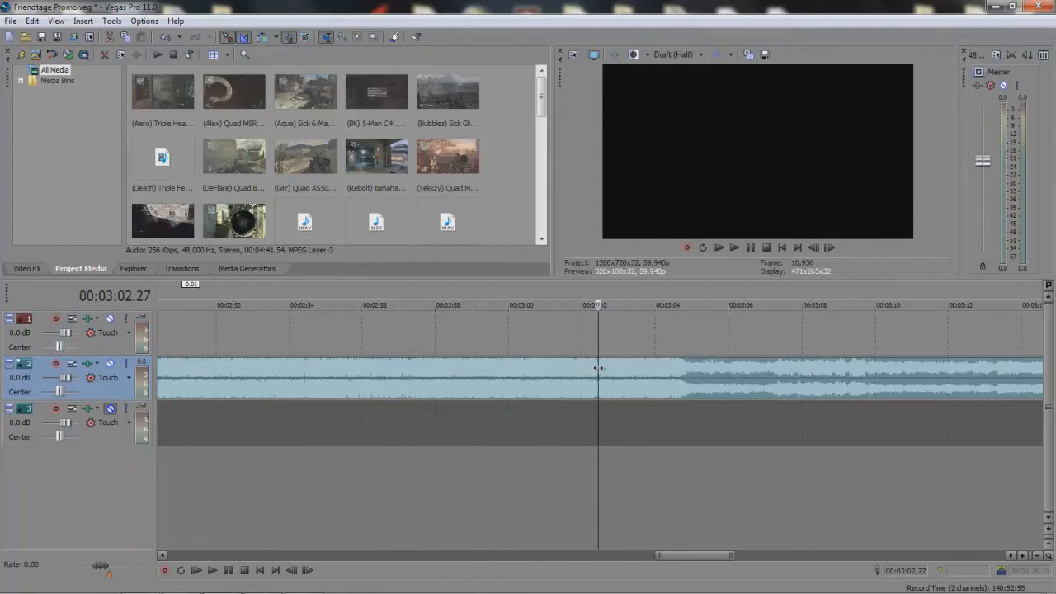
{"action": "scroll", "coordinate": [598, 368], "scroll_direction": "up", "scroll_amount": 4}
{"action": "scroll", "coordinate": [599, 375], "scroll_direction": "down", "scroll_amount": 4}
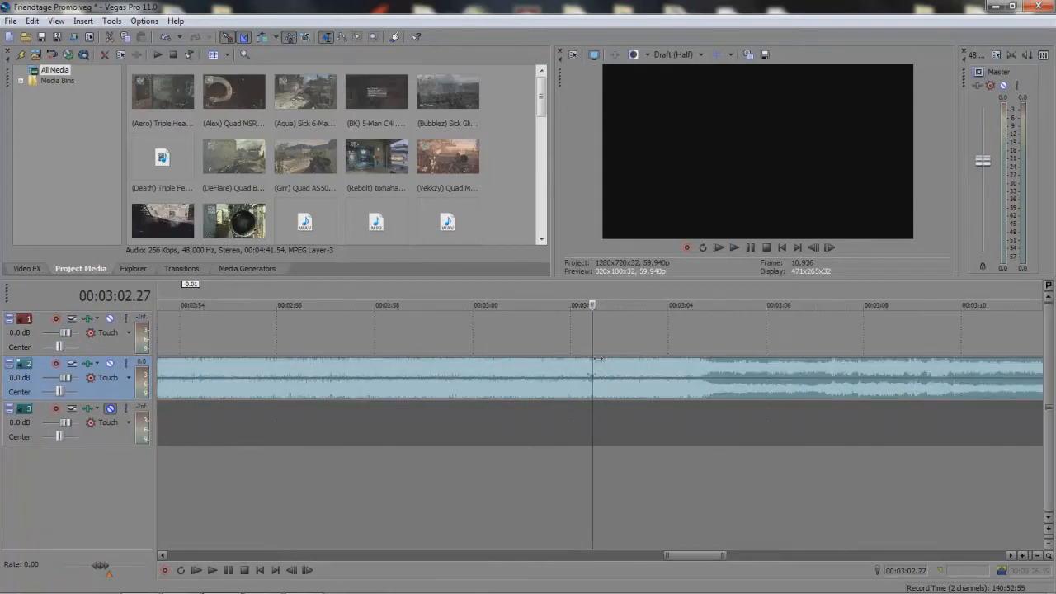
{"action": "key", "text": "space"}
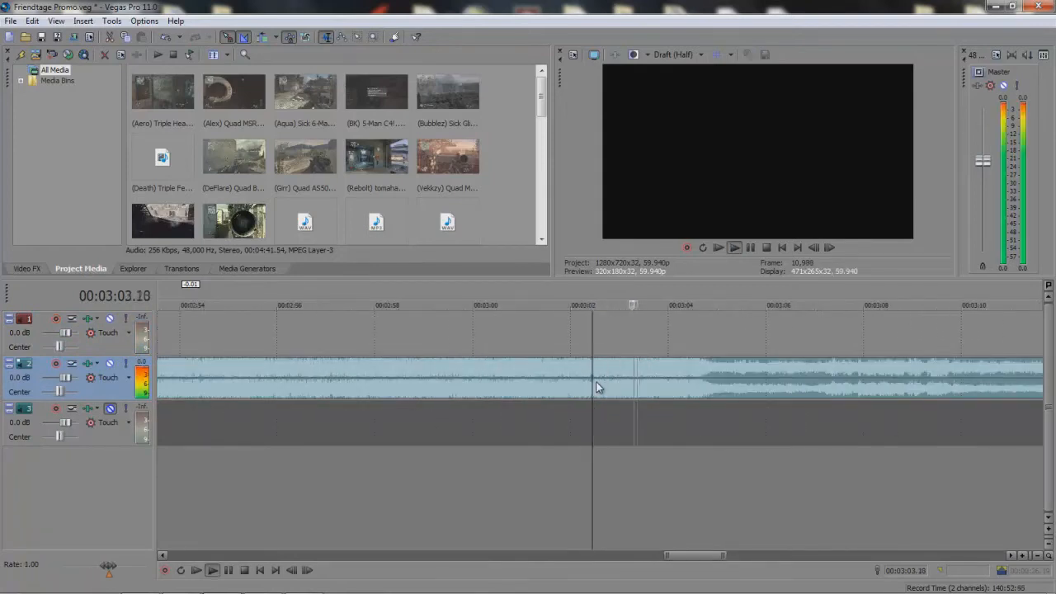
{"action": "key", "text": "space"}
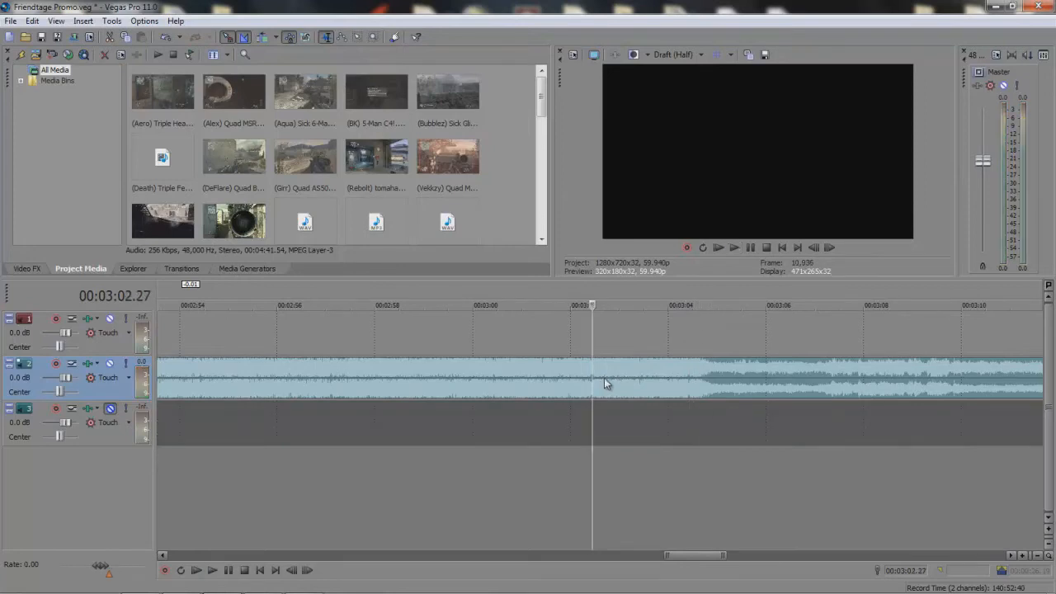
{"action": "key", "text": "s"}
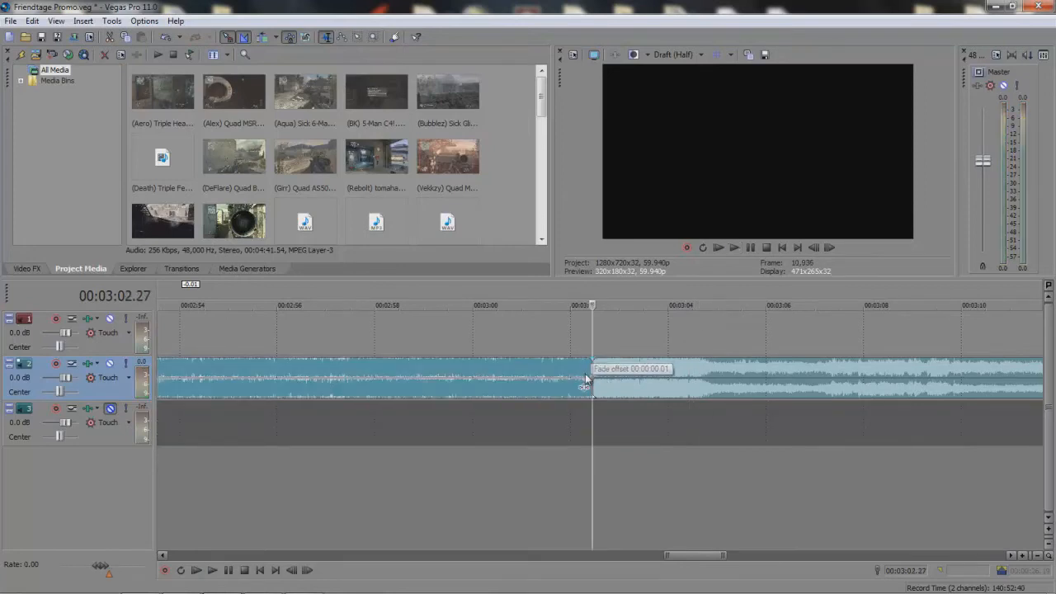
- Delete the song section between 00:00:33.10 and 00:03:02.27 on track 2 and move the final part against the cut at 00:00:33.10
{"action": "left_click", "coordinate": [662, 375]}
{"action": "left_click", "coordinate": [698, 373]}
{"action": "scroll", "coordinate": [797, 383], "scroll_direction": "down", "scroll_amount": 8}
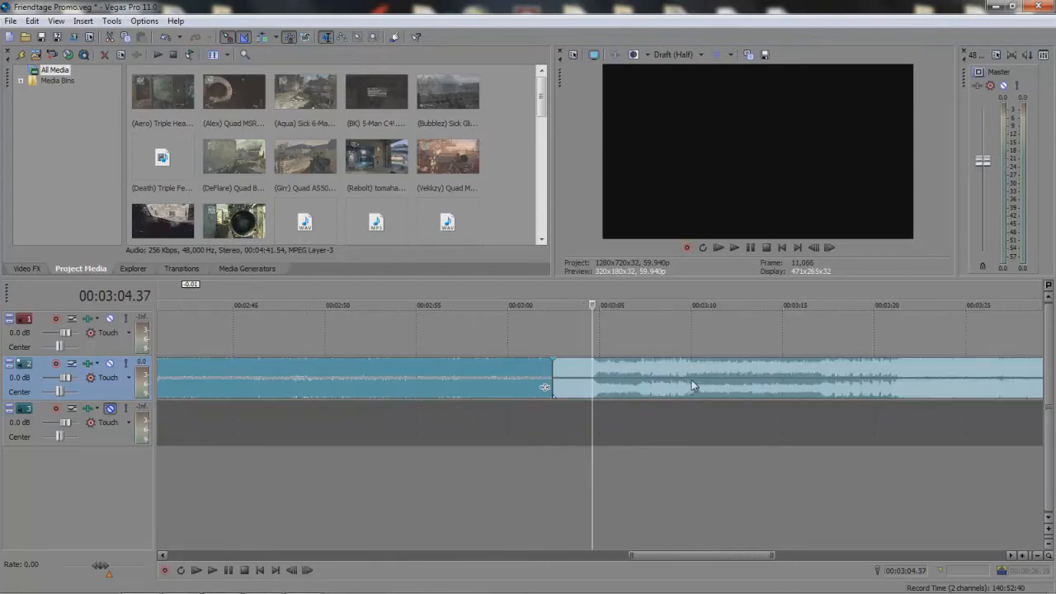
{"action": "scroll", "coordinate": [593, 375], "scroll_direction": "down", "scroll_amount": 3}
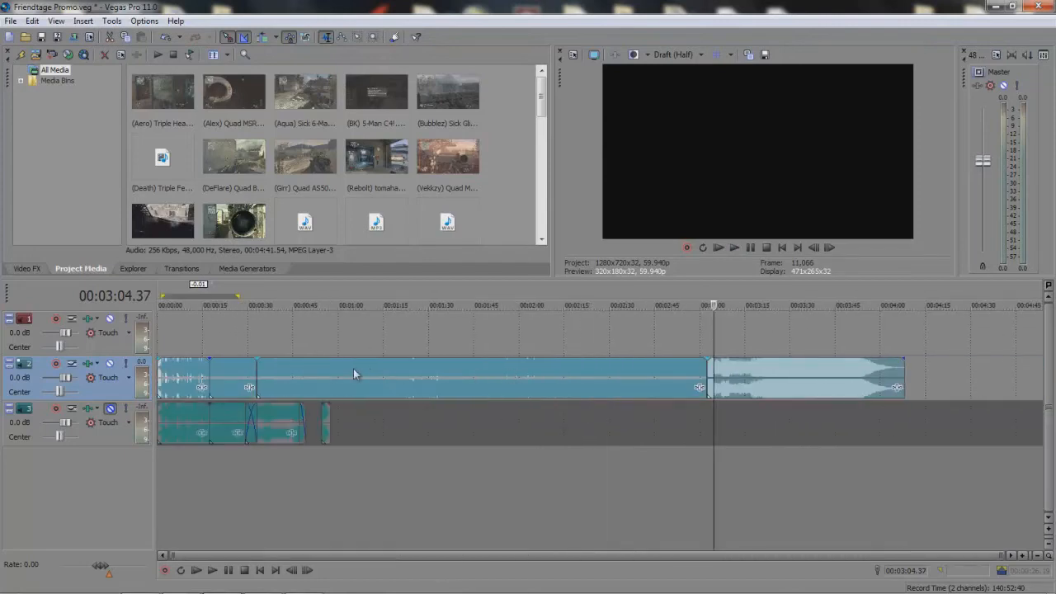
{"action": "double_click", "coordinate": [384, 376]}
{"action": "left_click", "coordinate": [396, 374]}
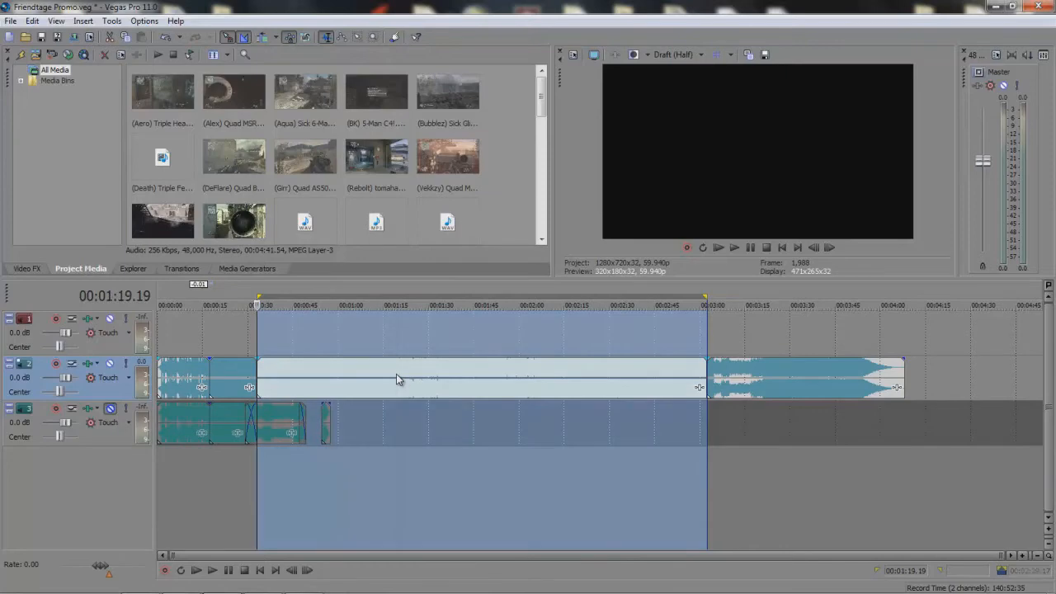
{"action": "key", "text": "Delete"}
{"action": "left_click_drag", "start_coordinate": [759, 365], "coordinate": [303, 371]}
{"action": "left_click", "coordinate": [258, 351]}
{"action": "scroll", "coordinate": [627, 354], "scroll_direction": "up", "scroll_amount": 10}
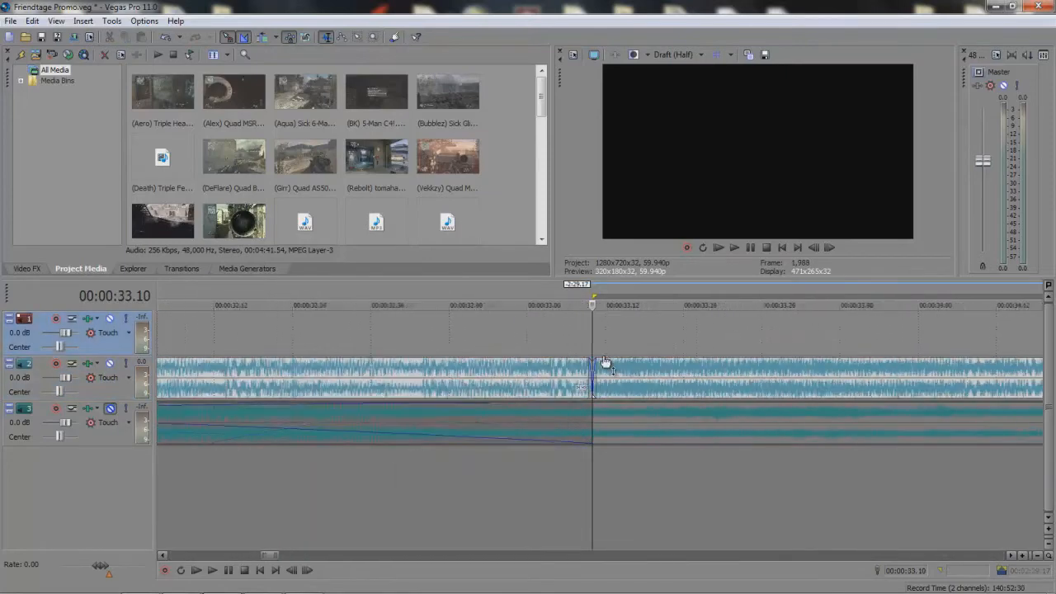
- Align the start of the song's final part exactly with the cut at 00:00:33.10 on track 2
{"action": "left_click_drag", "start_coordinate": [613, 362], "coordinate": [596, 368]}
{"action": "scroll", "coordinate": [586, 379], "scroll_direction": "up", "scroll_amount": 3}
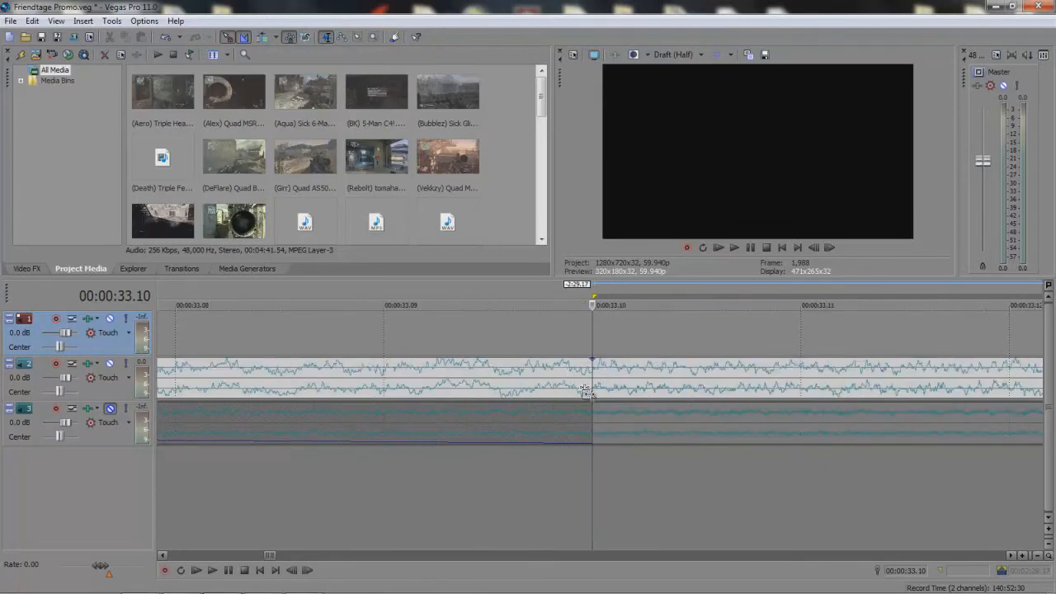
{"action": "scroll", "coordinate": [477, 365], "scroll_direction": "down", "scroll_amount": 10}
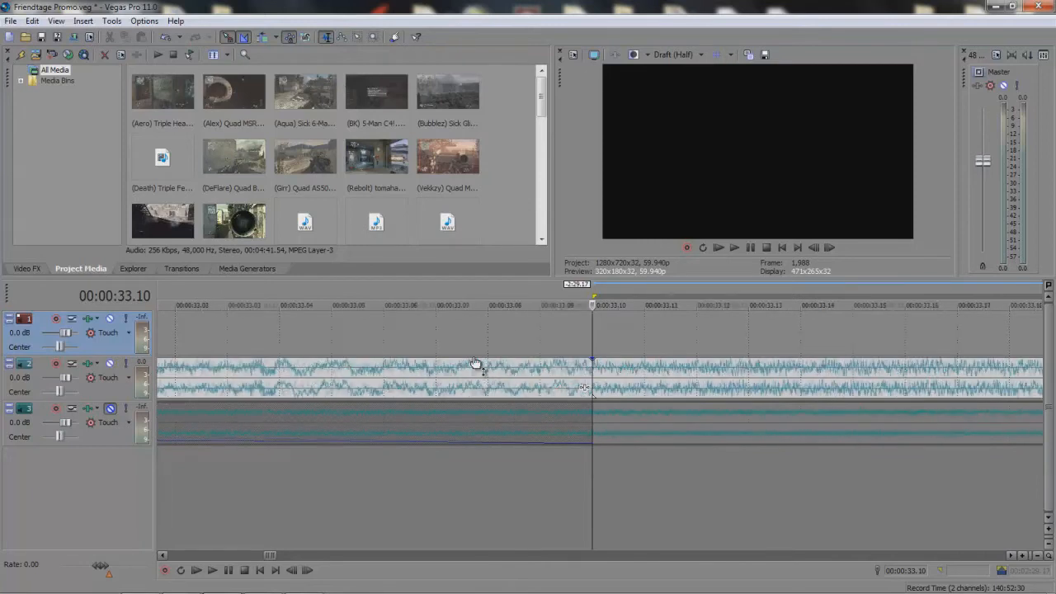
- Audition the join at 00:00:33.10 on track 2, starting playback from 00:00:32.57
{"action": "scroll", "coordinate": [528, 355], "scroll_direction": "down", "scroll_amount": 3}
{"action": "left_click", "coordinate": [580, 350]}
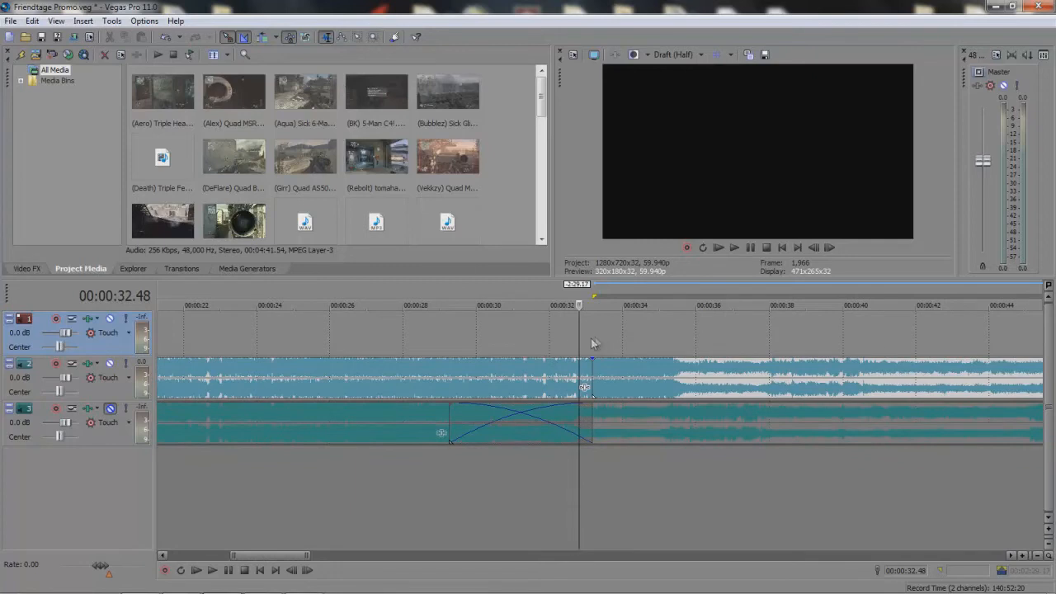
{"action": "left_click", "coordinate": [592, 345]}
{"action": "left_click", "coordinate": [585, 340]}
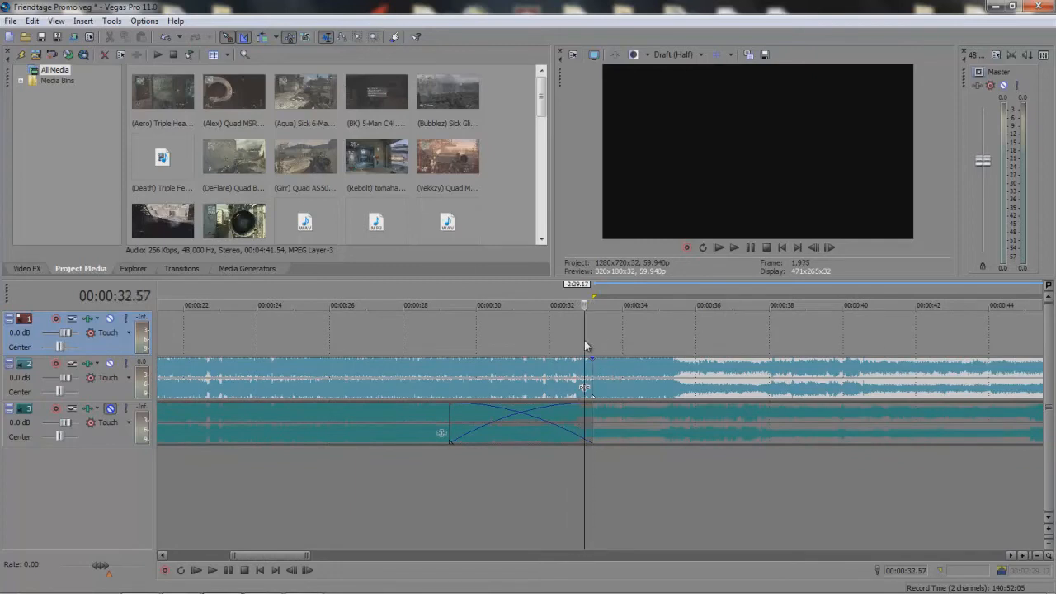
{"action": "key", "text": "space"}
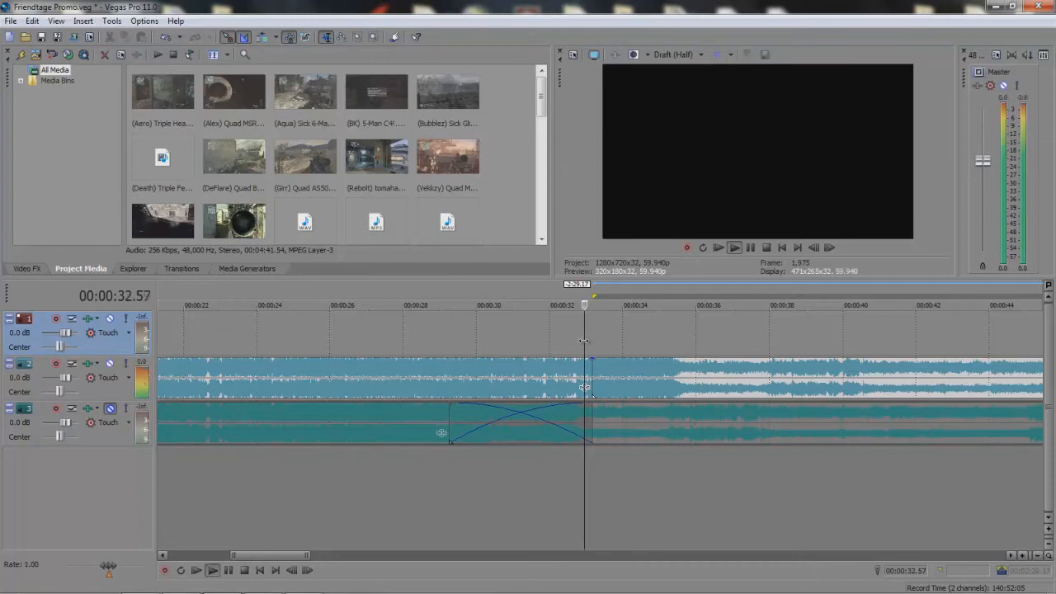
{"action": "left_click", "coordinate": [561, 345]}
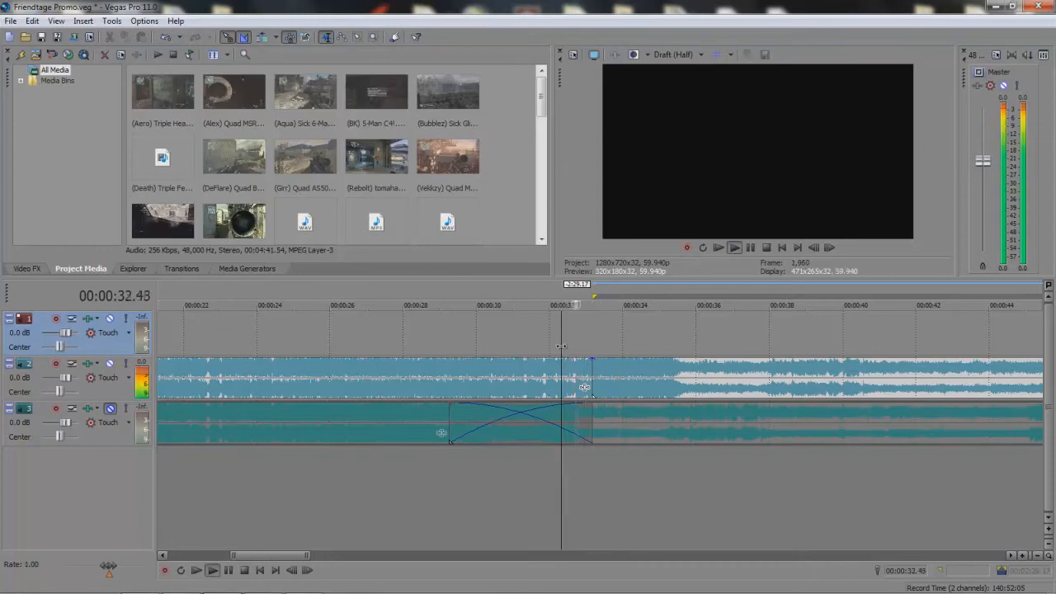
{"action": "key", "text": "space"}
- Move the song's final part on track 2 to start at 00:00:29.15 so it crossfades with the preceding section
{"action": "scroll", "coordinate": [561, 345], "scroll_direction": "down", "scroll_amount": 3}
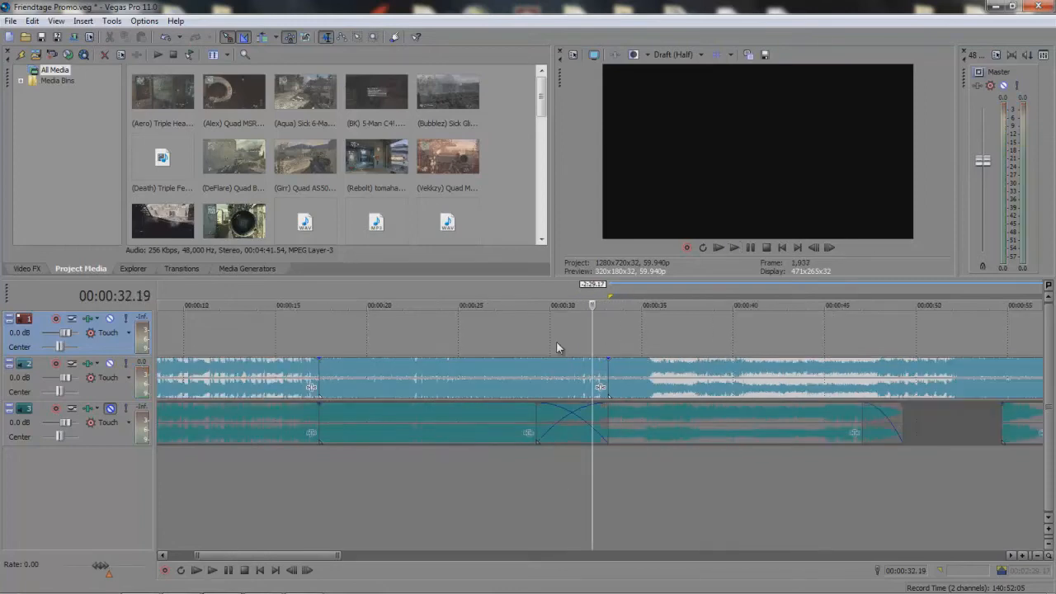
{"action": "left_click", "coordinate": [533, 341]}
{"action": "scroll", "coordinate": [573, 335], "scroll_direction": "up", "scroll_amount": 3}
{"action": "key", "text": "space"}
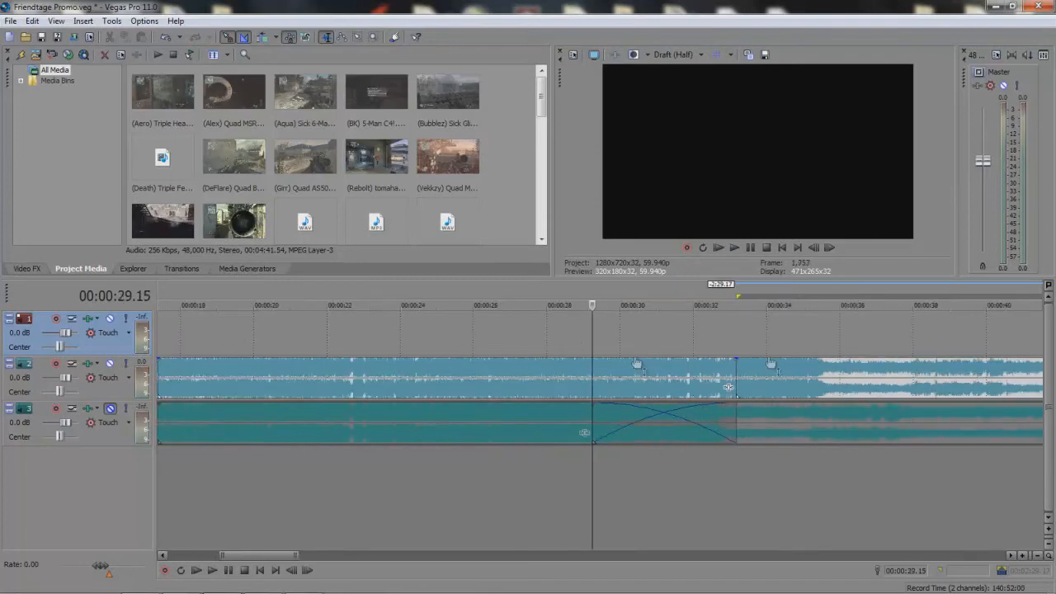
{"action": "key", "text": "space"}
{"action": "left_click", "coordinate": [602, 376]}
{"action": "left_click_drag", "start_coordinate": [842, 377], "coordinate": [697, 377]}
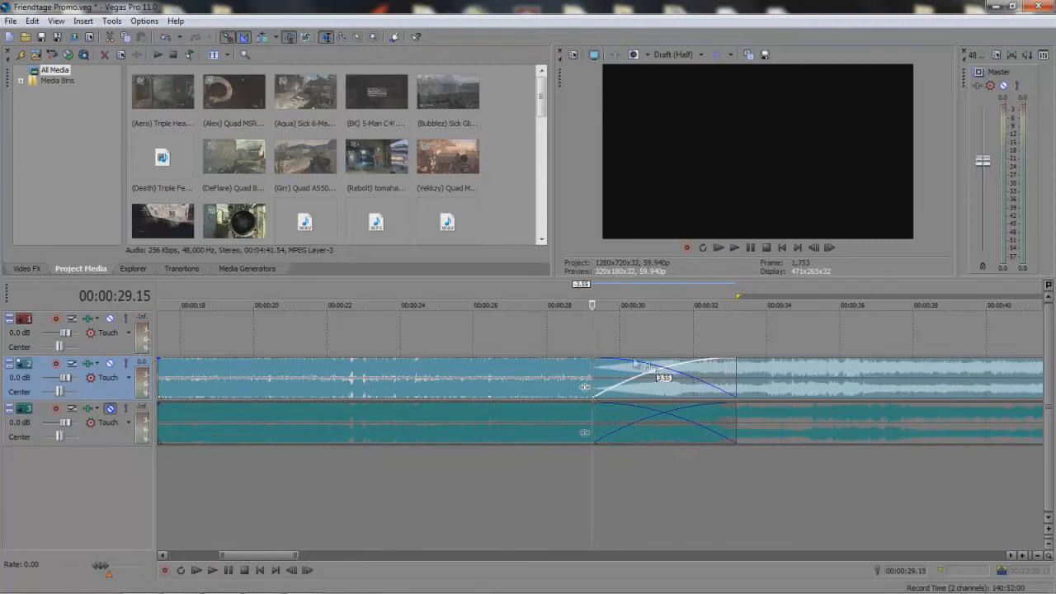
- Examine the crossfade on track 2 and audition it from 00:00:28.27
{"action": "left_click", "coordinate": [632, 347]}
{"action": "left_click_drag", "start_coordinate": [632, 347], "coordinate": [662, 350]}
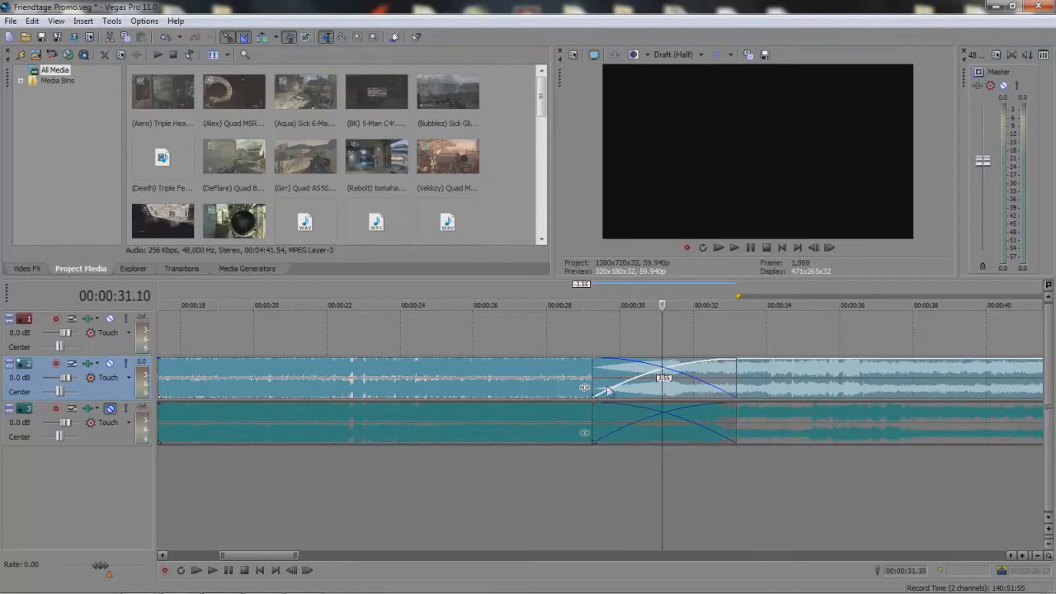
{"action": "left_click", "coordinate": [595, 399]}
{"action": "left_click_drag", "start_coordinate": [593, 348], "coordinate": [721, 348]}
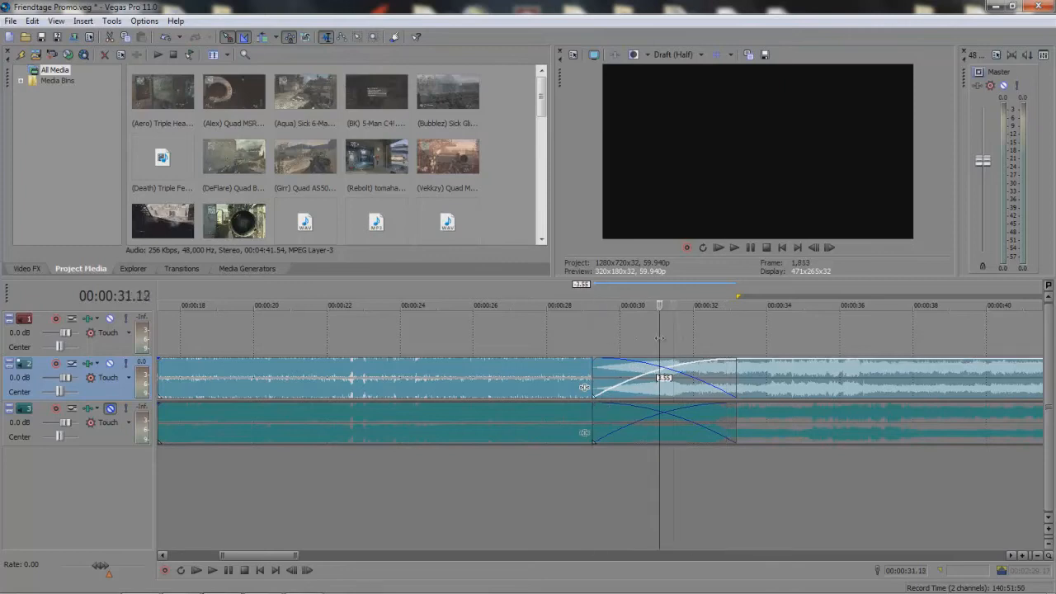
{"action": "left_click", "coordinate": [564, 347]}
{"action": "key", "text": "space"}
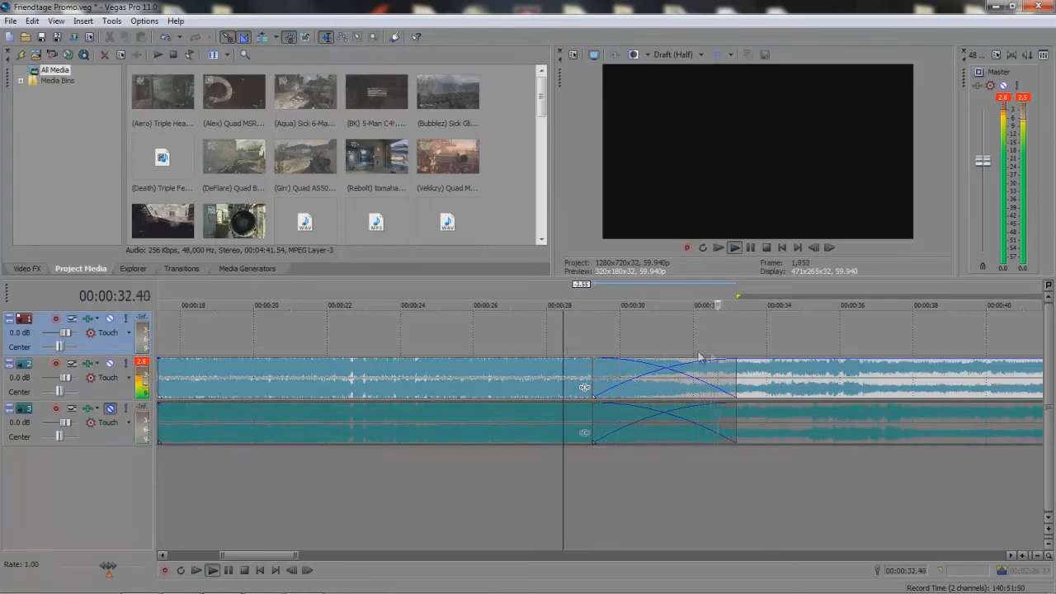
{"action": "key", "text": "space"}
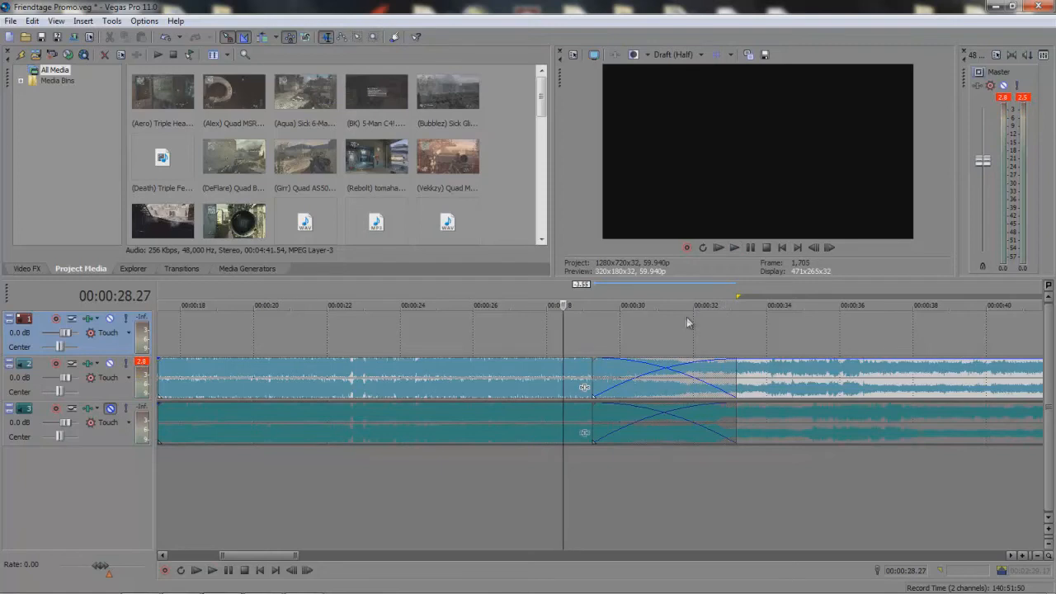
- Mute track 2 and unmute track 3 to audition the example's crossfade from 00:00:28.52, and restore both mute states
{"action": "left_click", "coordinate": [110, 363]}
{"action": "left_click", "coordinate": [110, 407]}
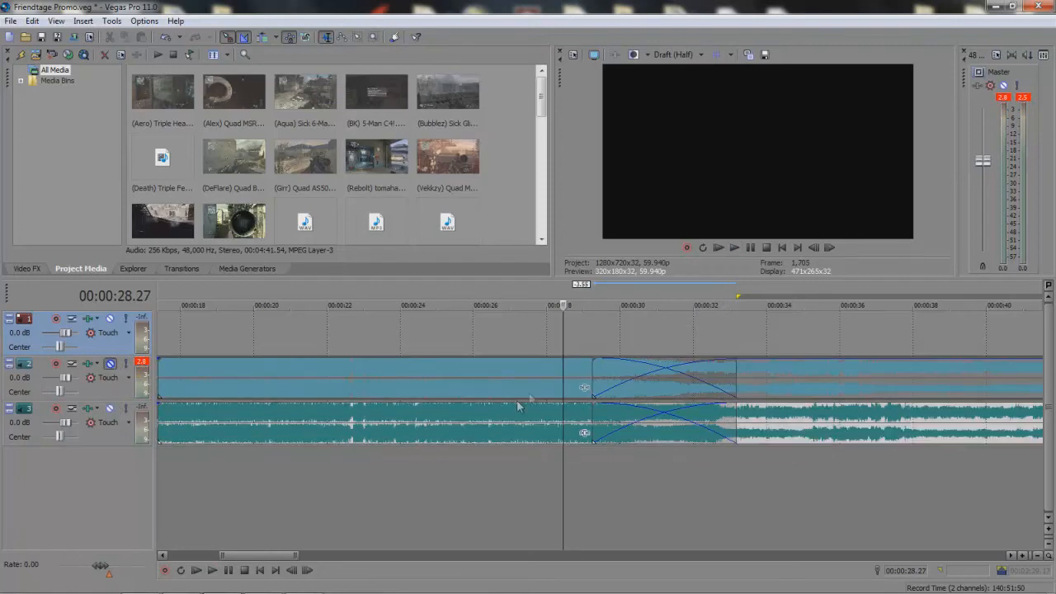
{"action": "key", "text": "space"}
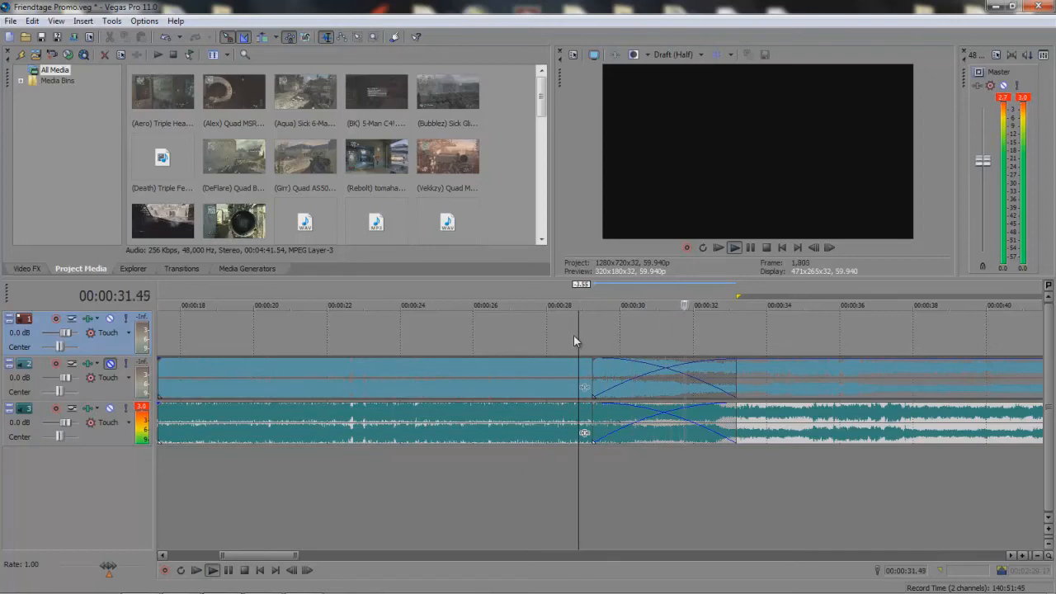
{"action": "key", "text": "space"}
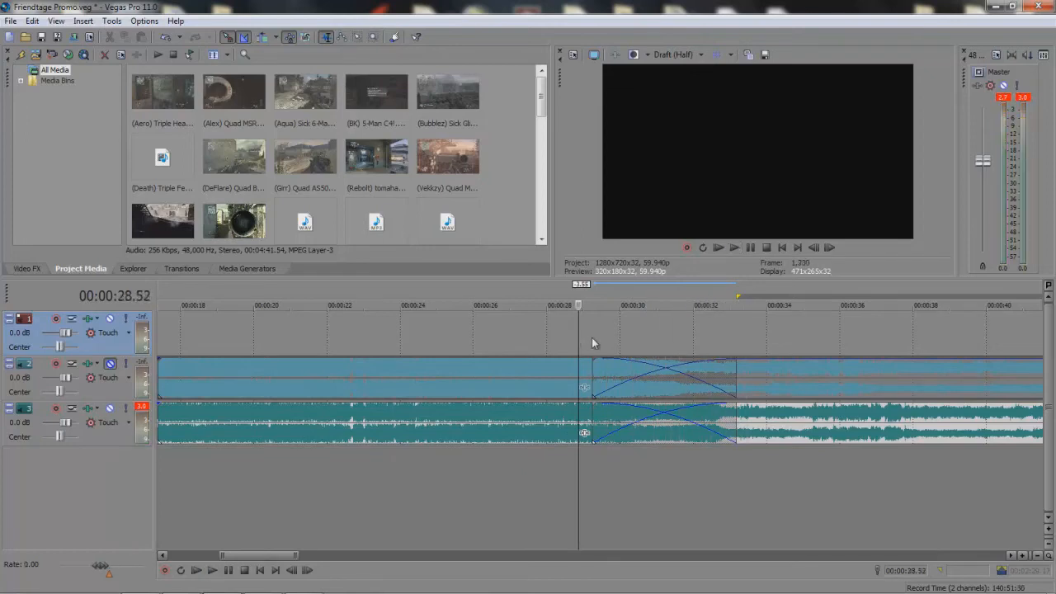
{"action": "left_click", "coordinate": [110, 408]}
{"action": "left_click", "coordinate": [109, 363]}
- Cut the song on track 2 at 00:00:49.17, delete everything after it, and fade out the new ending to match track 3
{"action": "scroll", "coordinate": [519, 342], "scroll_direction": "down", "scroll_amount": 6}
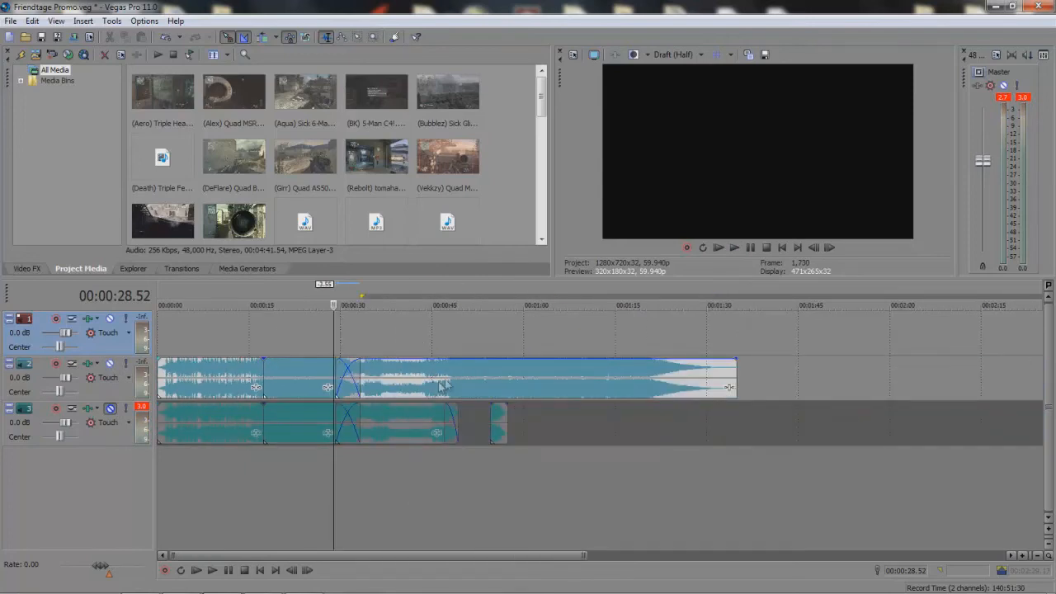
{"action": "left_click", "coordinate": [456, 381]}
{"action": "scroll", "coordinate": [456, 379], "scroll_direction": "up", "scroll_amount": 5}
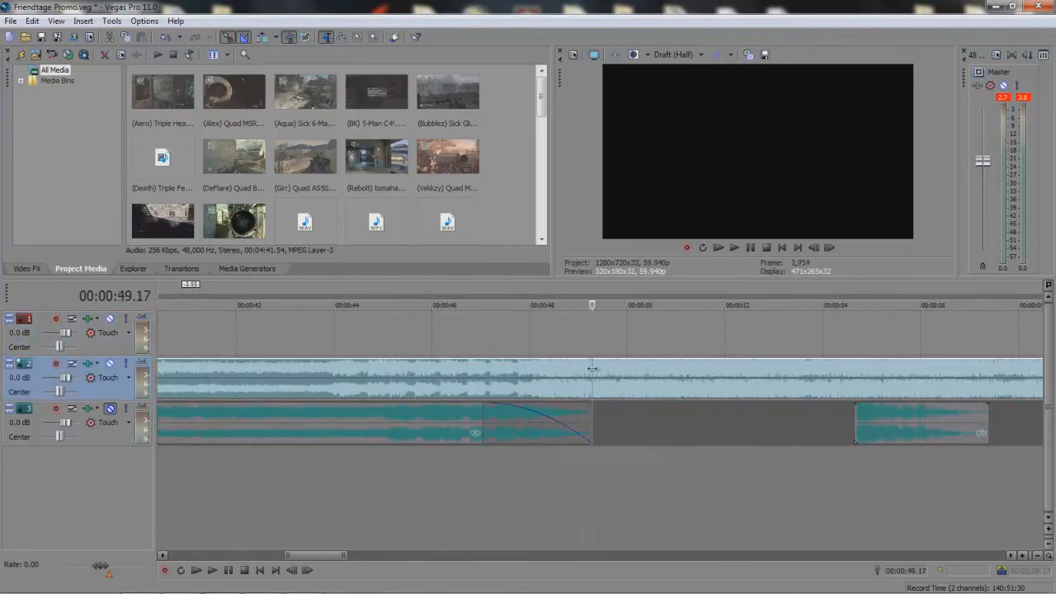
{"action": "left_click", "coordinate": [622, 376]}
{"action": "key", "text": "Delete"}
{"action": "left_click_drag", "start_coordinate": [591, 360], "coordinate": [474, 352]}
{"action": "scroll", "coordinate": [472, 339], "scroll_direction": "down", "scroll_amount": 5}
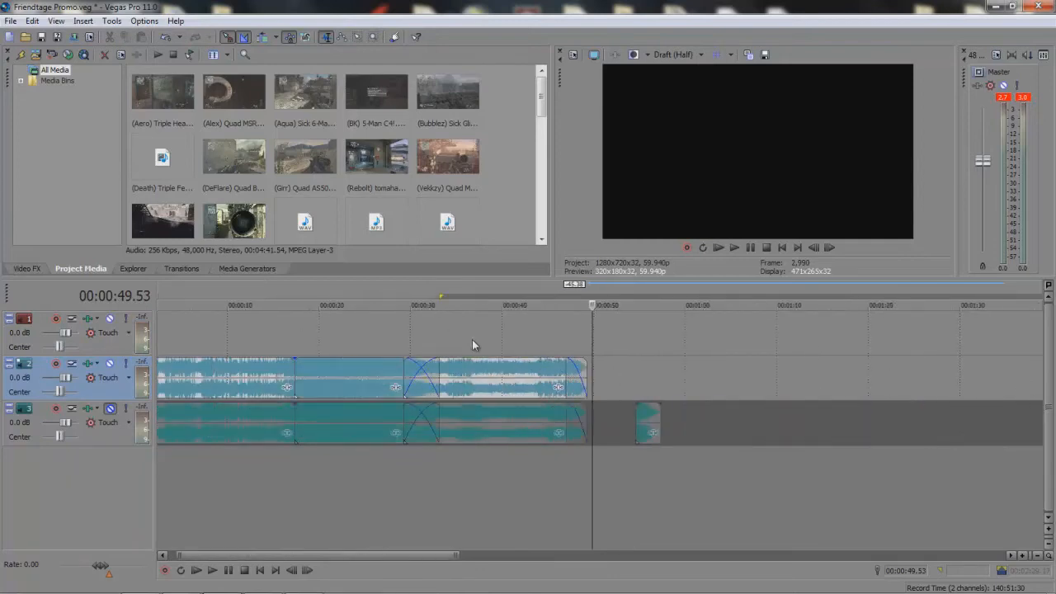
- Unmute the finished example on track 3
{"action": "left_click", "coordinate": [231, 340]}
{"action": "scroll", "coordinate": [235, 342], "scroll_direction": "up", "scroll_amount": 2}
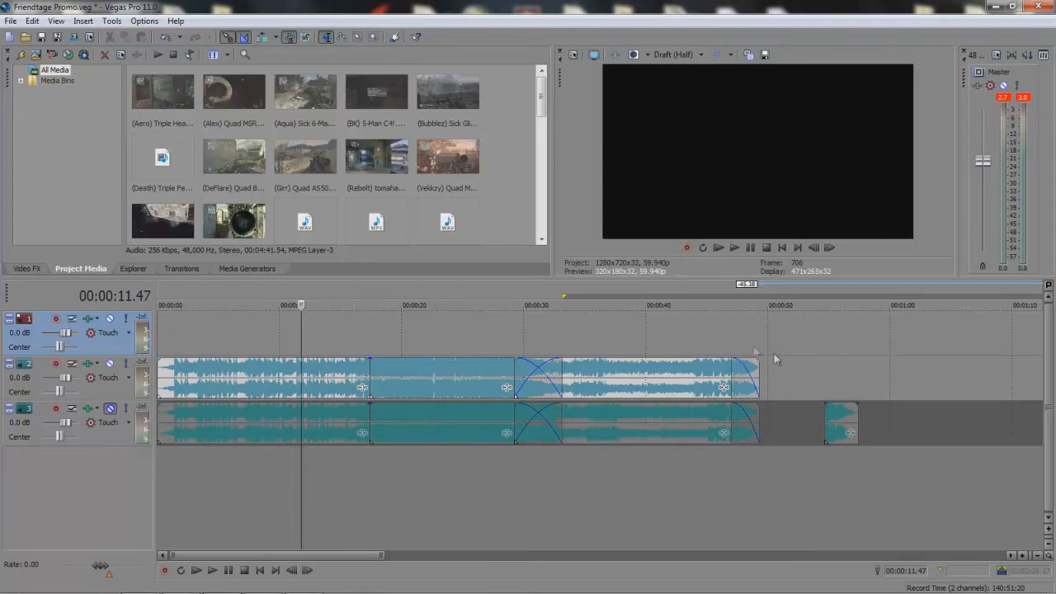
{"action": "left_click", "coordinate": [686, 335]}
{"action": "left_click", "coordinate": [110, 408]}
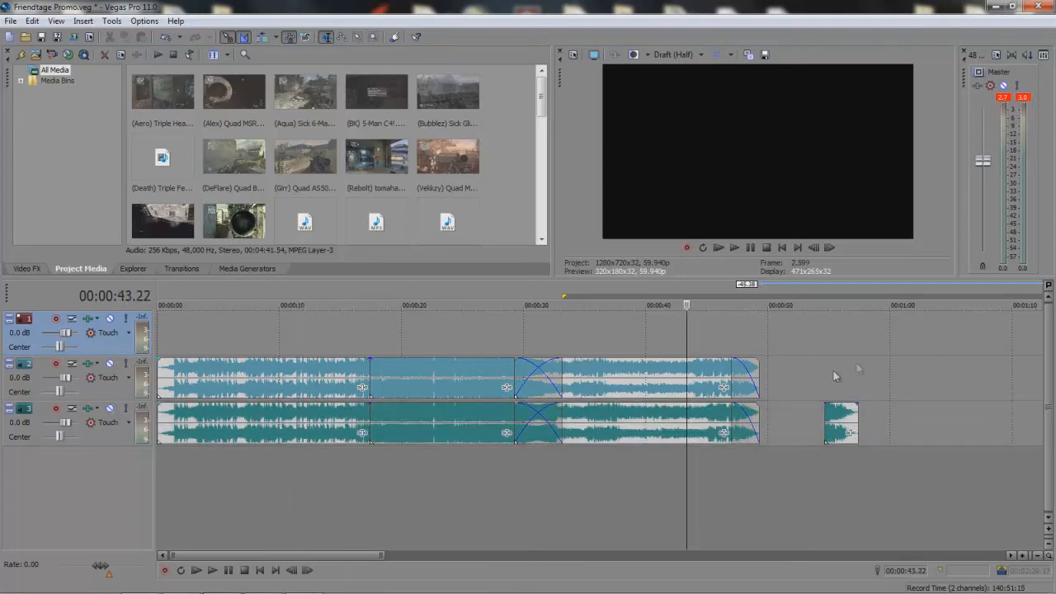
- Lower track 3's volume to -2.8 dB and audition its separate boom clip from 00:00:54.12
{"action": "left_click", "coordinate": [808, 364]}
{"action": "scroll", "coordinate": [743, 361], "scroll_direction": "up", "scroll_amount": 4}
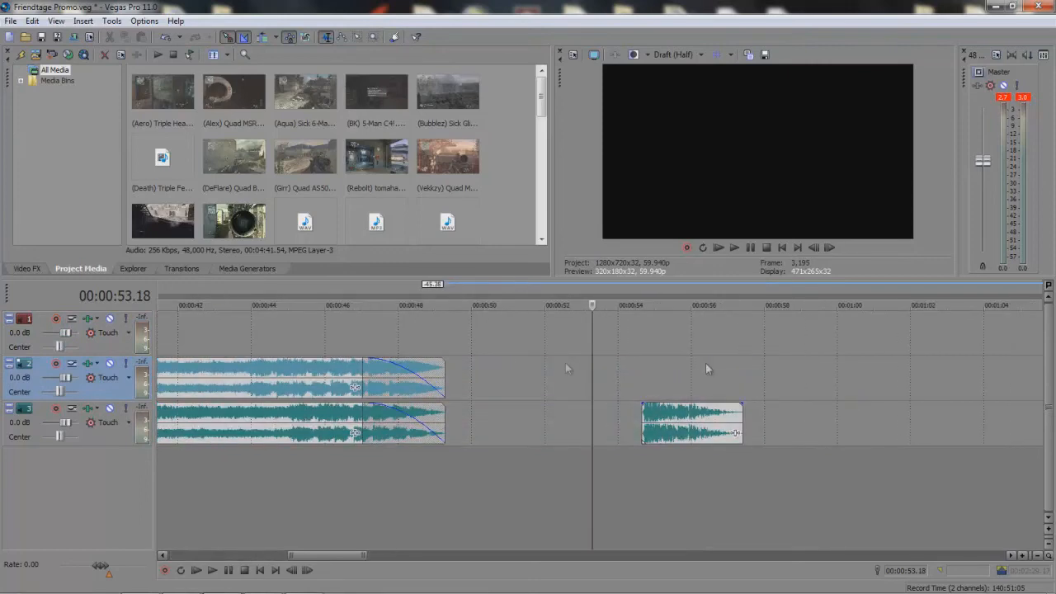
{"action": "left_click", "coordinate": [617, 370]}
{"action": "left_click", "coordinate": [626, 375]}
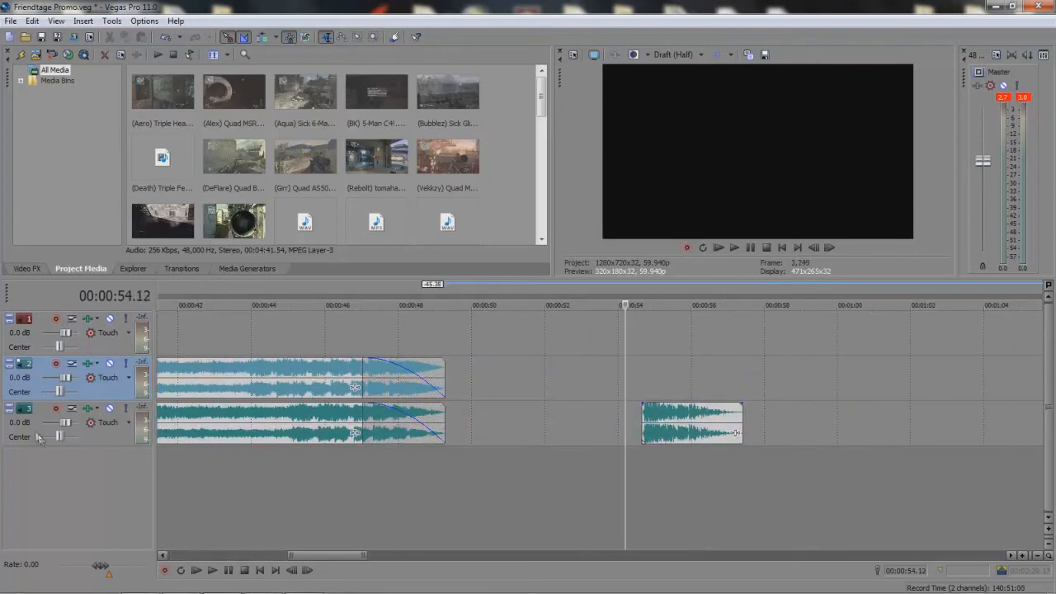
{"action": "key", "text": "space"}
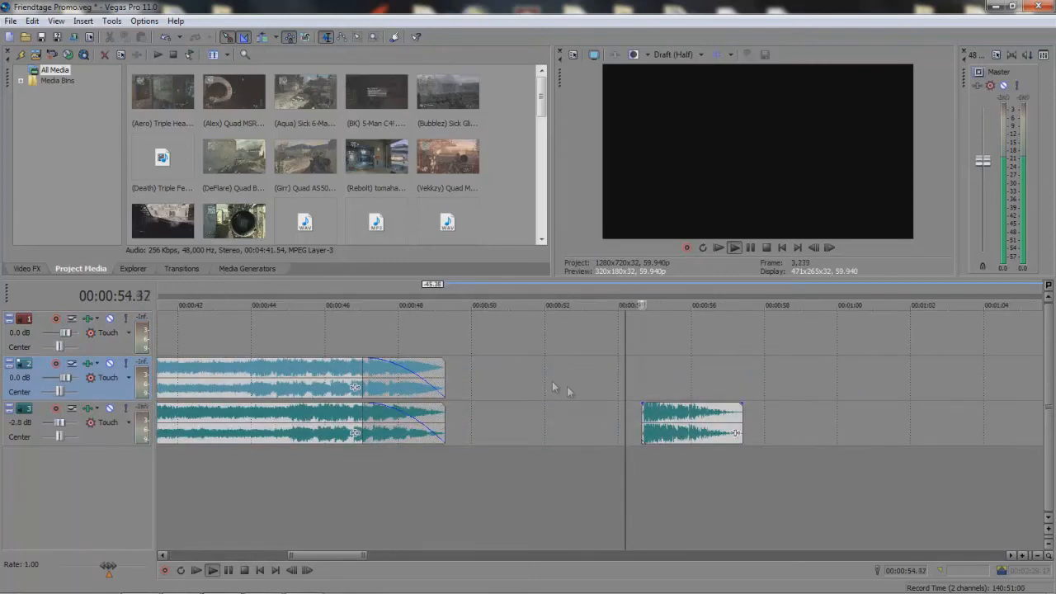
{"action": "key", "text": "space"}
{"action": "left_click", "coordinate": [632, 387]}
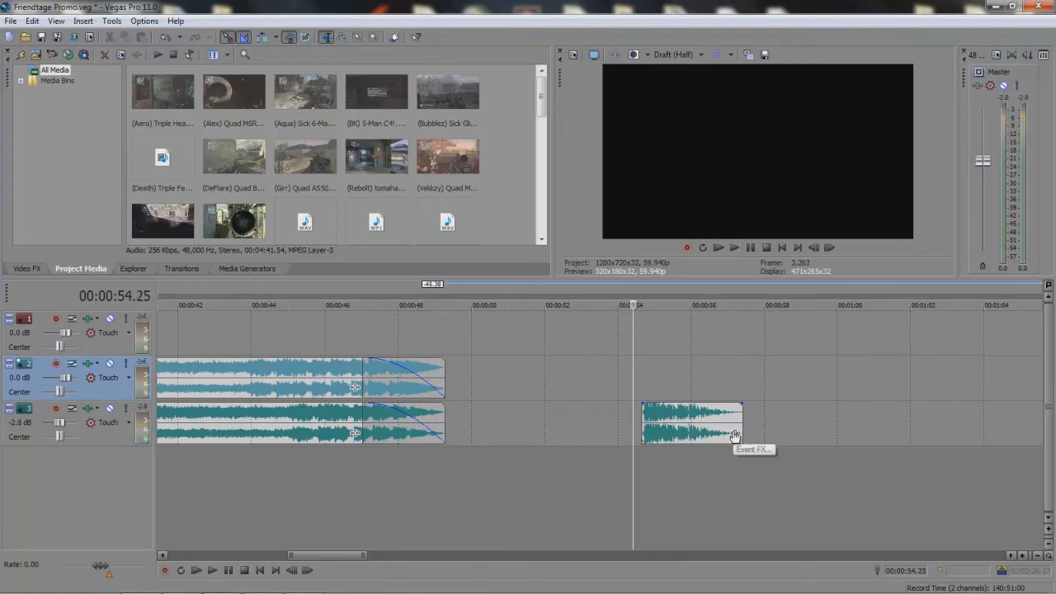
- Copy the boom clip on track 3 and paste the duplicate into the empty space after it
{"action": "left_click", "coordinate": [690, 420]}
{"action": "key", "text": "ctrl+c"}
{"action": "left_click", "coordinate": [795, 415]}
{"action": "key", "text": "ctrl+v"}
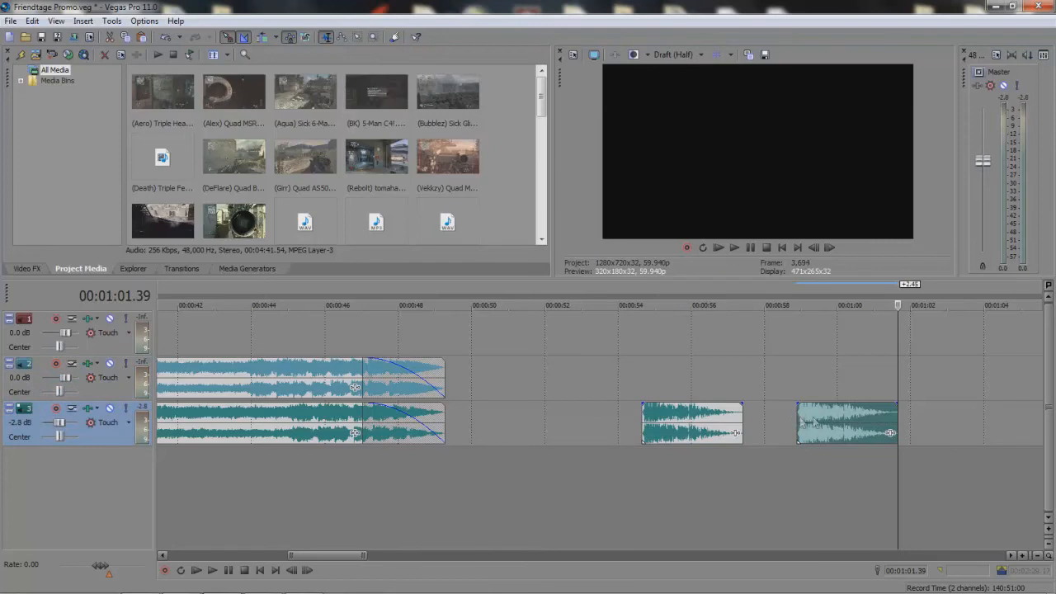
- Add the Amplitude Modulation audio effect to the original boom clip on track 3
{"action": "left_click", "coordinate": [641, 386]}
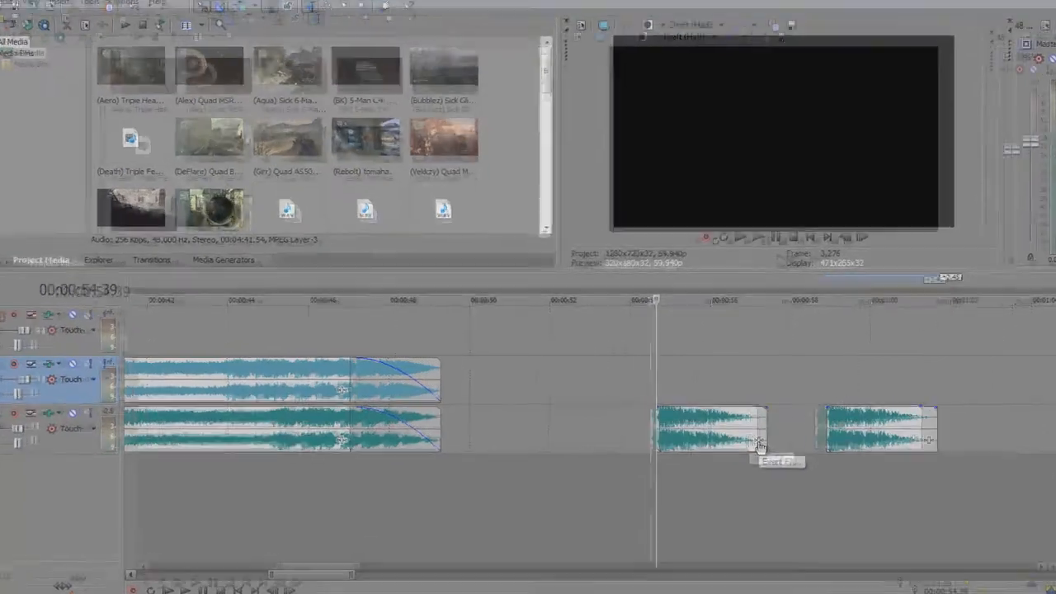
{"action": "left_click", "coordinate": [736, 434]}
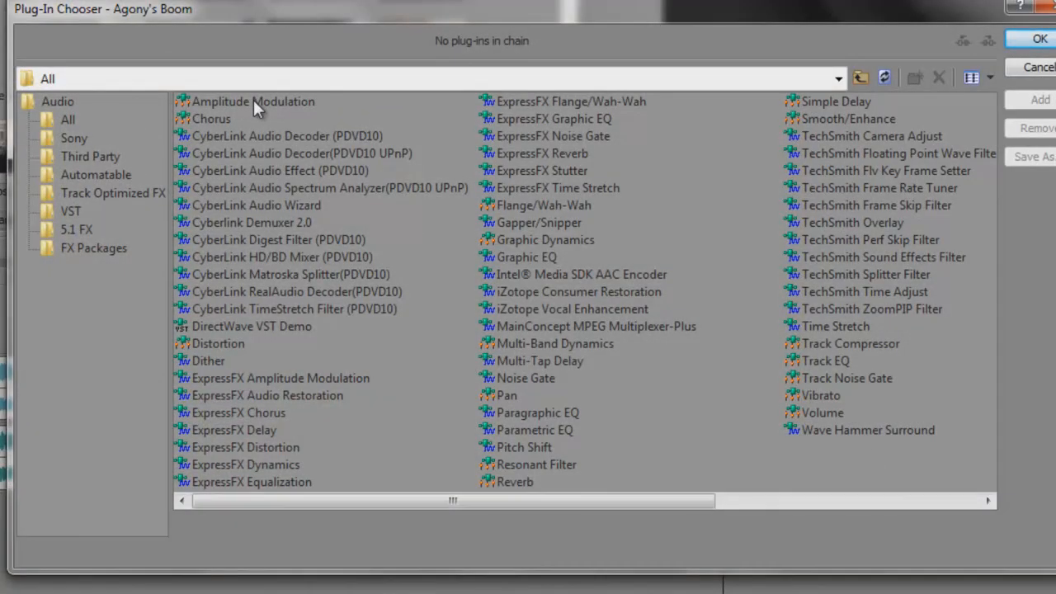
{"action": "left_click", "coordinate": [254, 101]}
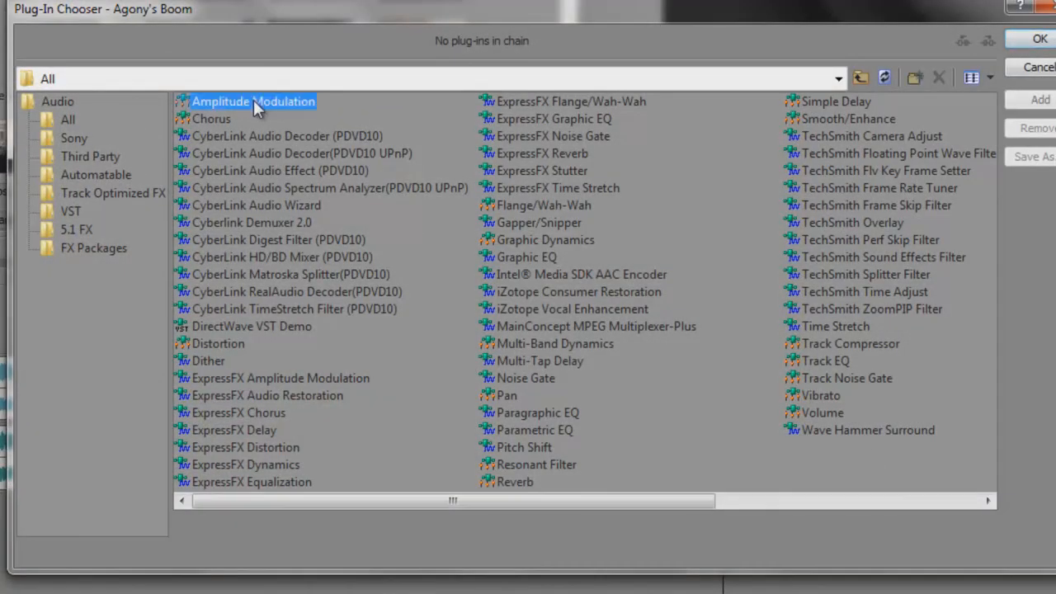
{"action": "left_click", "coordinate": [1042, 41]}
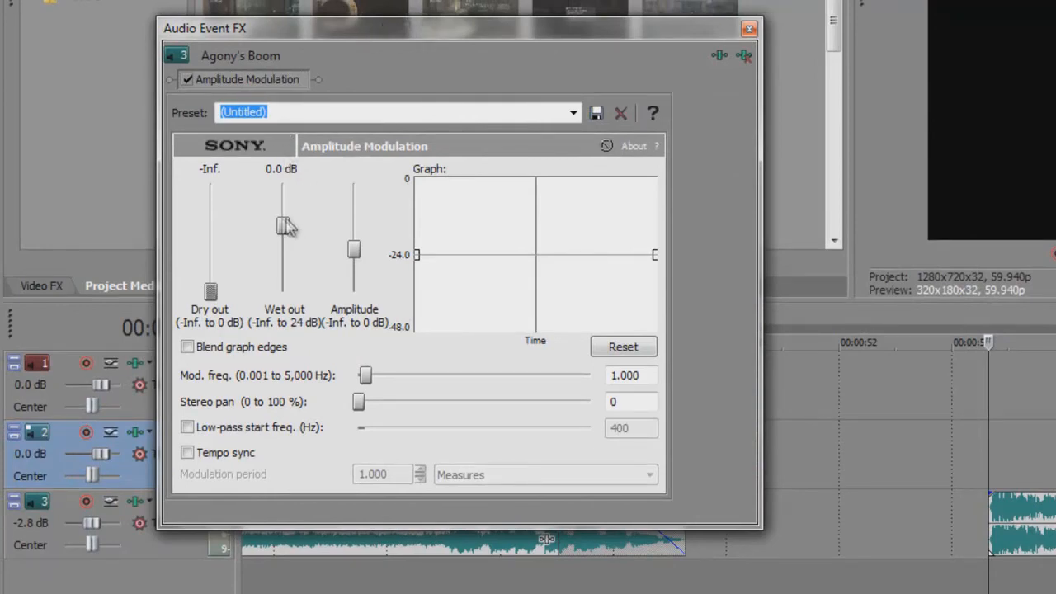
- Set the effect's wet out to 24.0 dB and modulation frequency to 5,000 Hz, and enable the low-pass start frequency
{"action": "left_click_drag", "start_coordinate": [280, 223], "coordinate": [267, 135]}
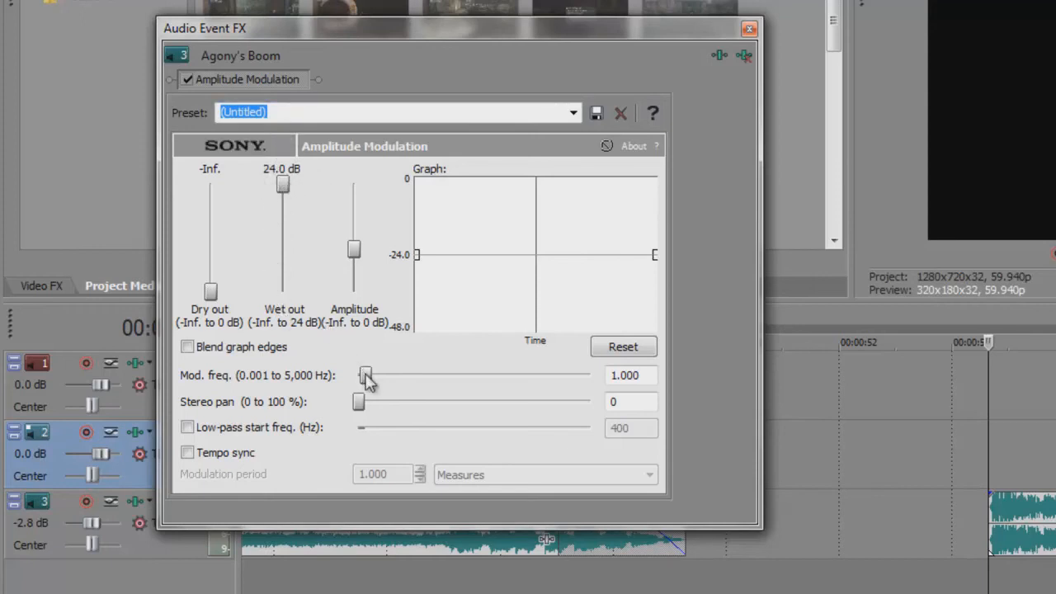
{"action": "left_click_drag", "start_coordinate": [367, 377], "coordinate": [673, 377]}
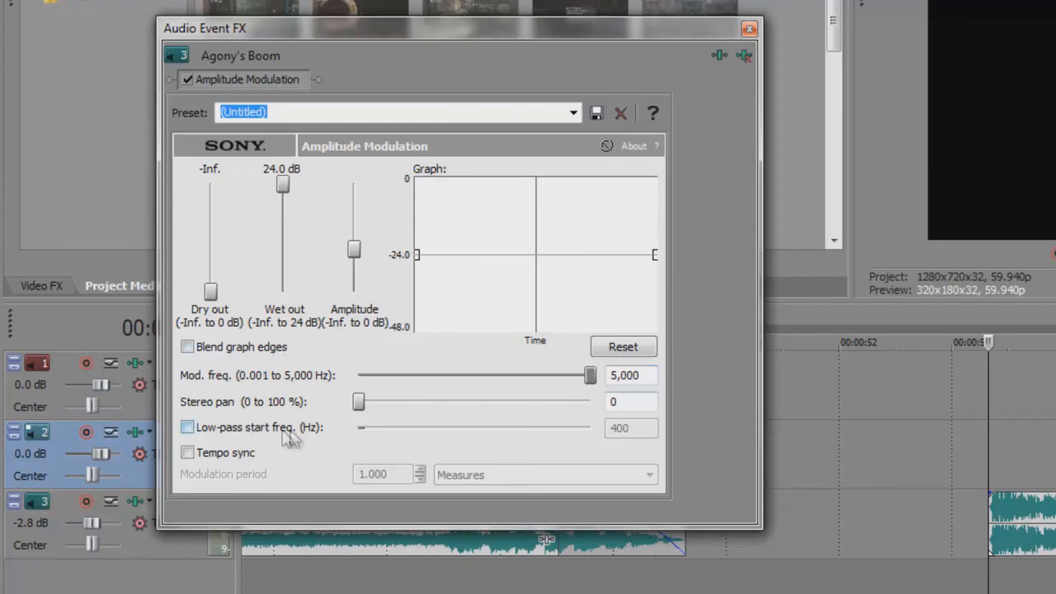
{"action": "left_click", "coordinate": [187, 428]}
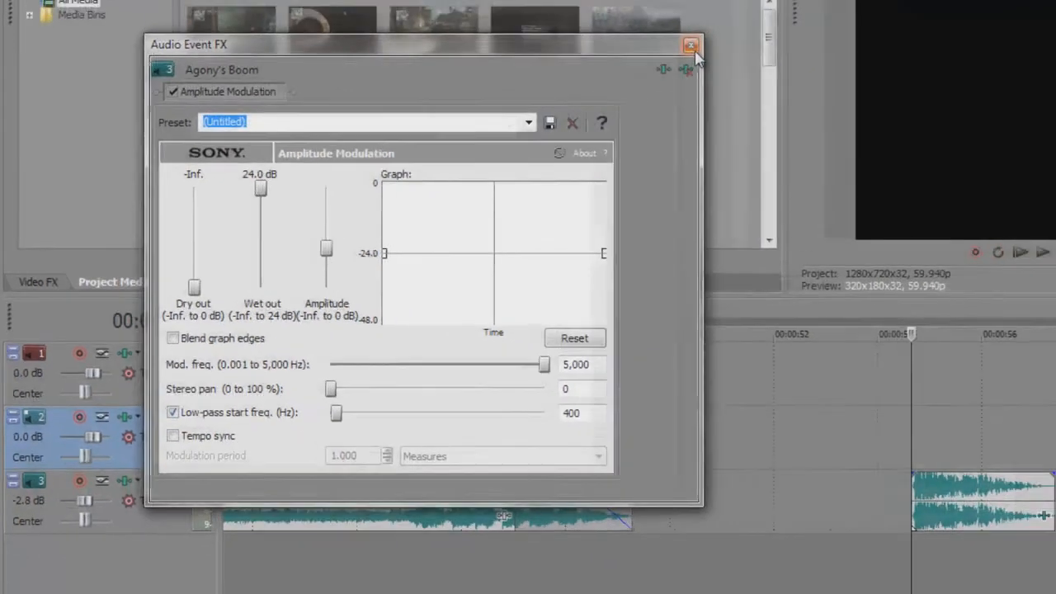
{"action": "left_click", "coordinate": [692, 47]}
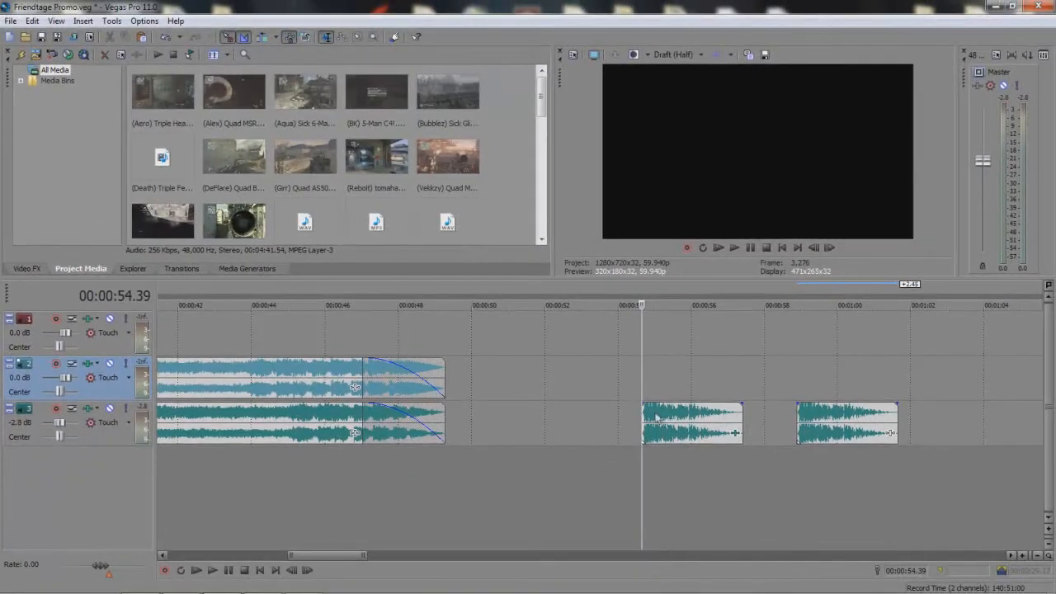
- Move the duplicate boom clip on track 3 ahead of the original, leaving a small gap between them
{"action": "left_click_drag", "start_coordinate": [858, 427], "coordinate": [584, 416]}
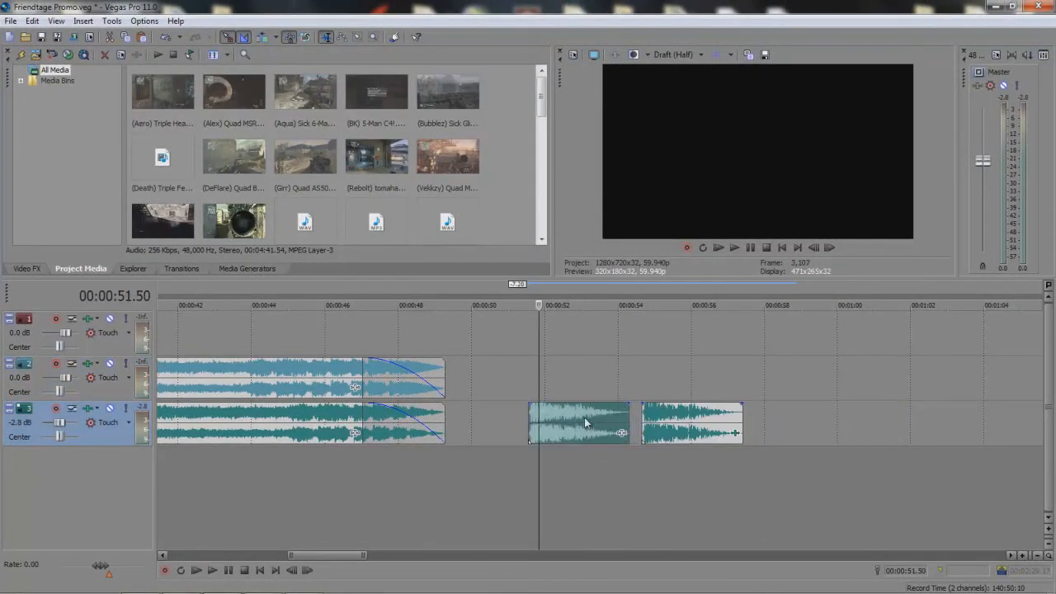
- Play the duplicate boom clip on track 3, and the Amplitude Modulation version after it, to compare their sound
{"action": "left_click", "coordinate": [513, 386]}
{"action": "key", "text": "space"}
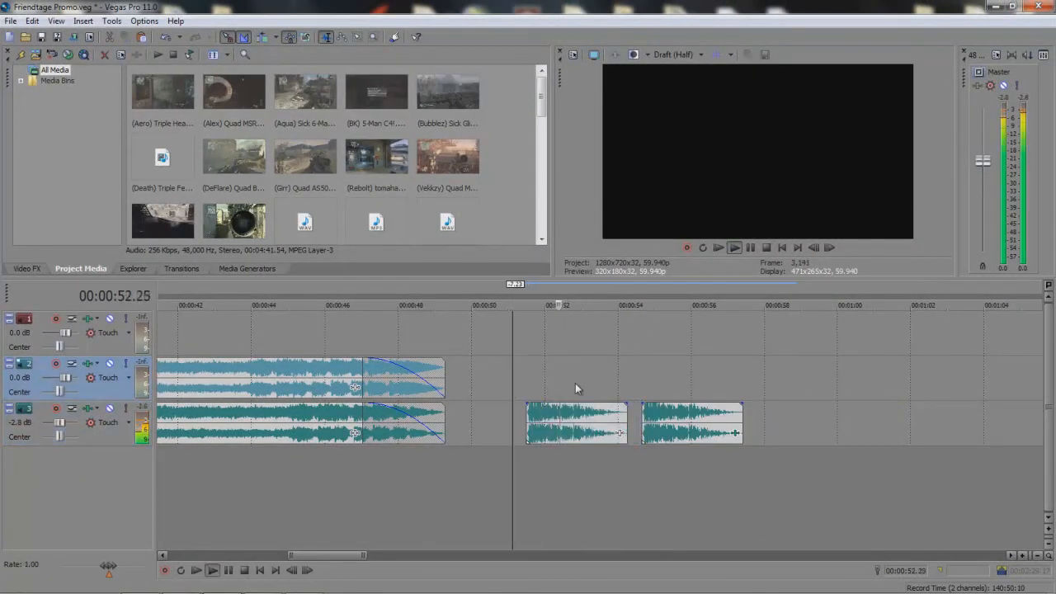
{"action": "key", "text": "space"}
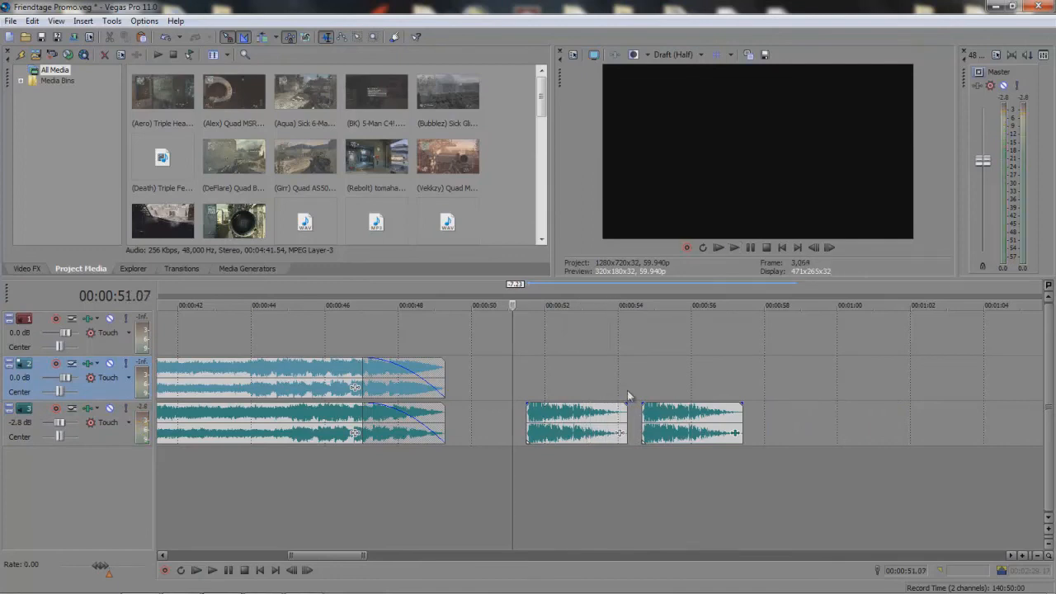
{"action": "left_click", "coordinate": [636, 391]}
{"action": "key", "text": "space"}
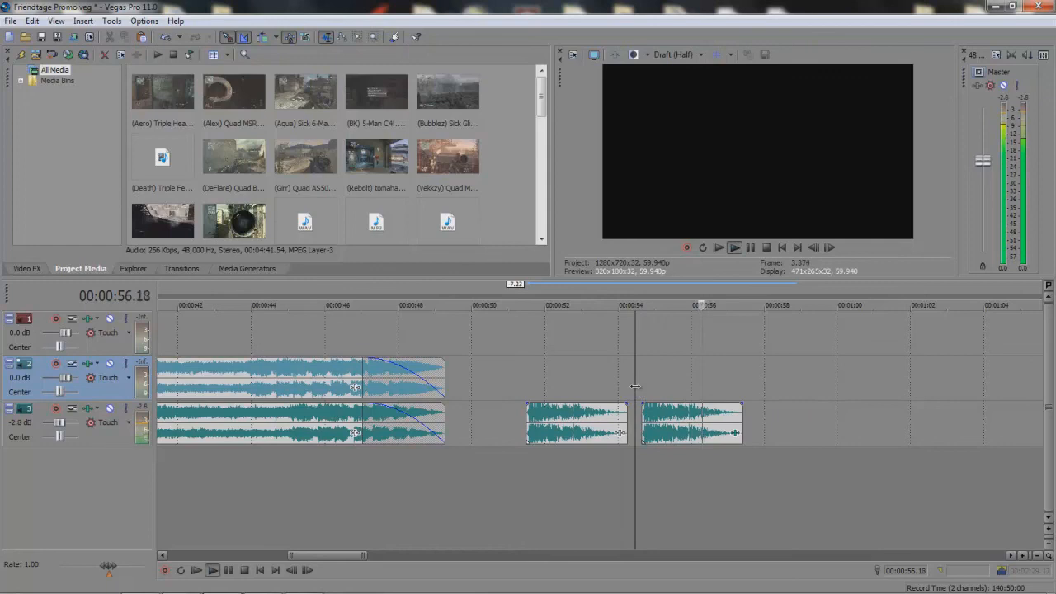
{"action": "key", "text": "space"}
- Mute track 3 and play the song on track 2 from the cut between its first and second clips
{"action": "key", "text": "Down"}
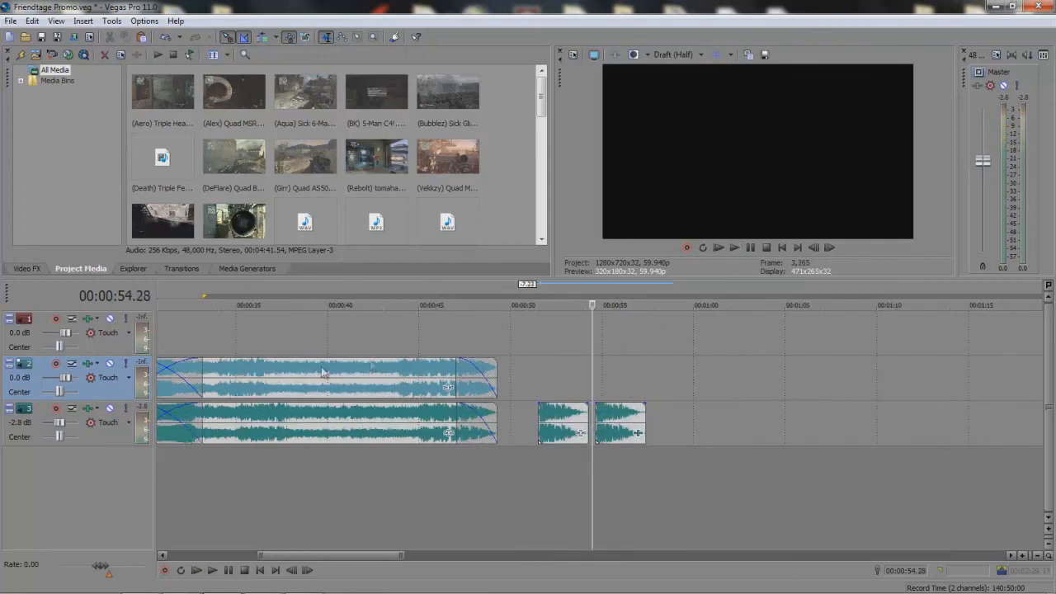
{"action": "left_click", "coordinate": [283, 385]}
{"action": "key", "text": "Up"}
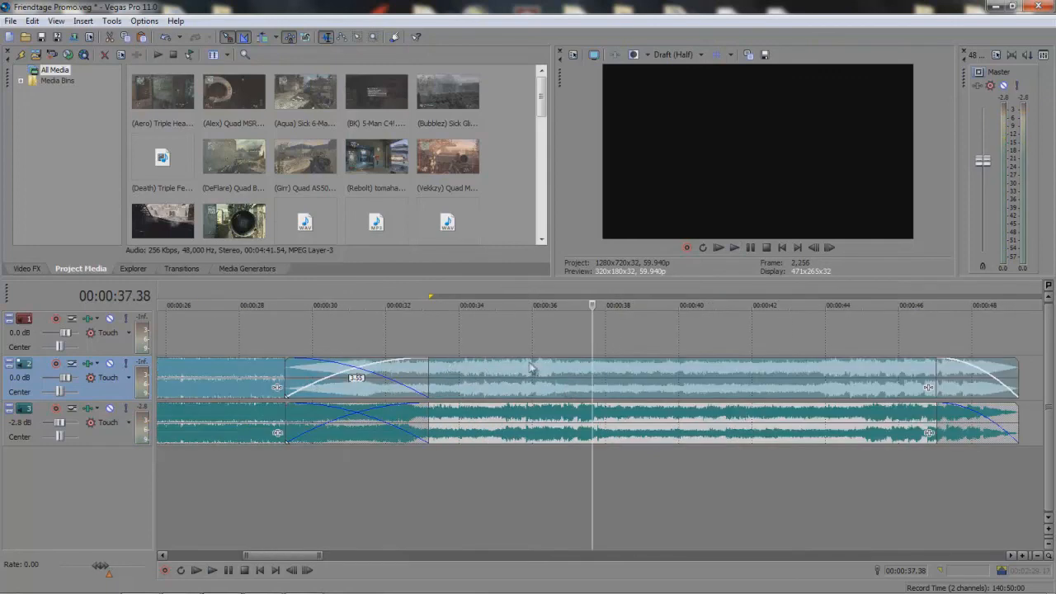
{"action": "key", "text": "Down"}
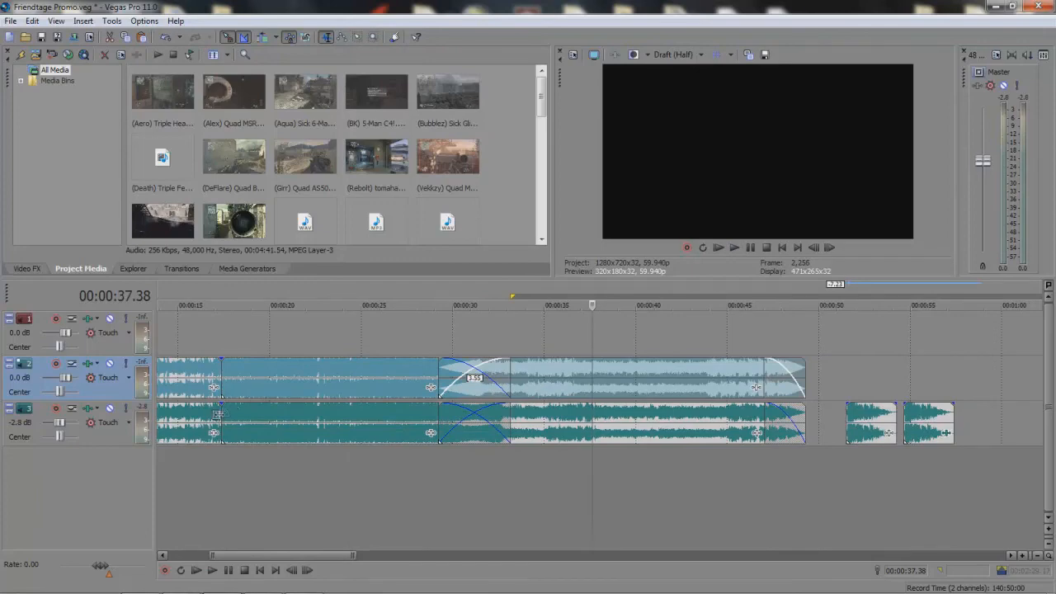
{"action": "left_click", "coordinate": [221, 385]}
{"action": "left_click", "coordinate": [111, 409]}
{"action": "scroll", "coordinate": [441, 360], "scroll_direction": "up", "scroll_amount": 4}
{"action": "key", "text": "space"}
{"action": "key", "text": "space"}
{"action": "scroll", "coordinate": [637, 365], "scroll_direction": "down", "scroll_amount": 4}
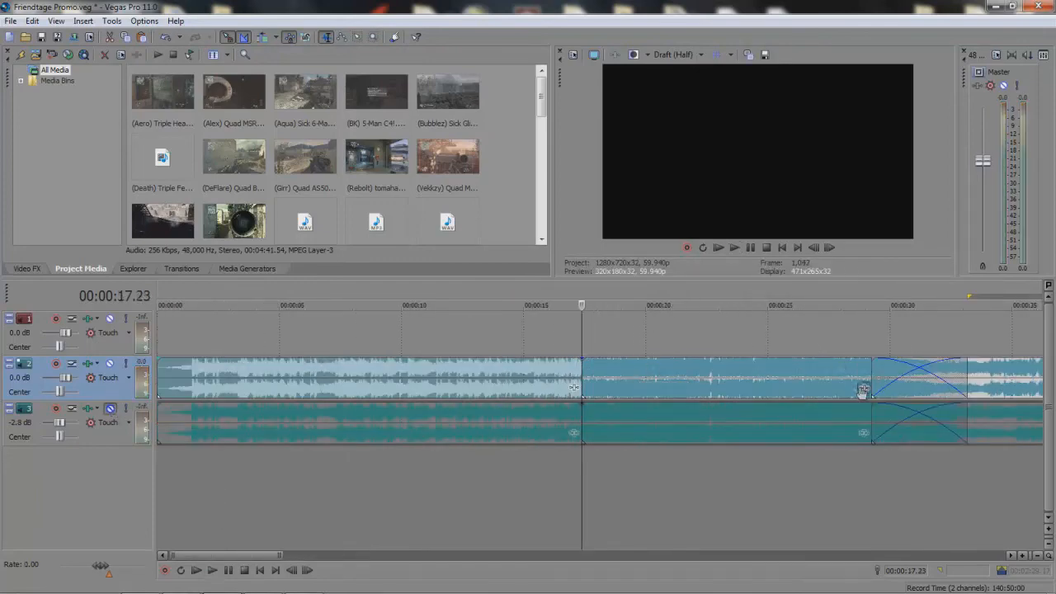
- Add the Amplitude Modulation audio effect to the second song clip on track 2
{"action": "left_click", "coordinate": [862, 391]}
{"action": "double_click", "coordinate": [336, 192]}
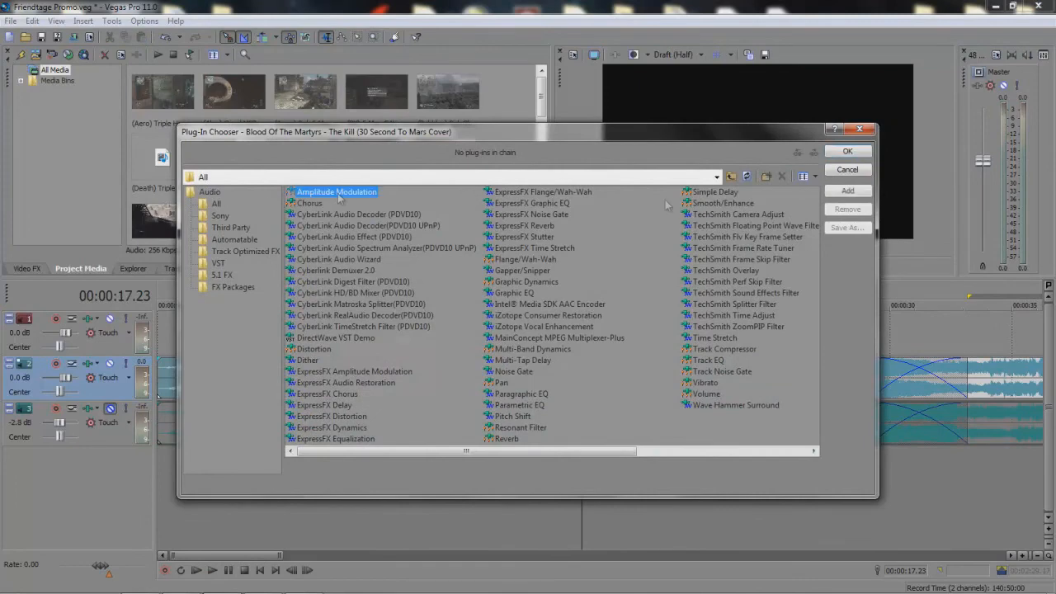
{"action": "left_click", "coordinate": [859, 154]}
- Set the song clip effect's wet out to 24.0 dB and modulation frequency to 5,000 Hz, and enable the low-pass start frequency
{"action": "left_click_drag", "start_coordinate": [184, 234], "coordinate": [184, 190]}
{"action": "left_click_drag", "start_coordinate": [239, 326], "coordinate": [426, 342]}
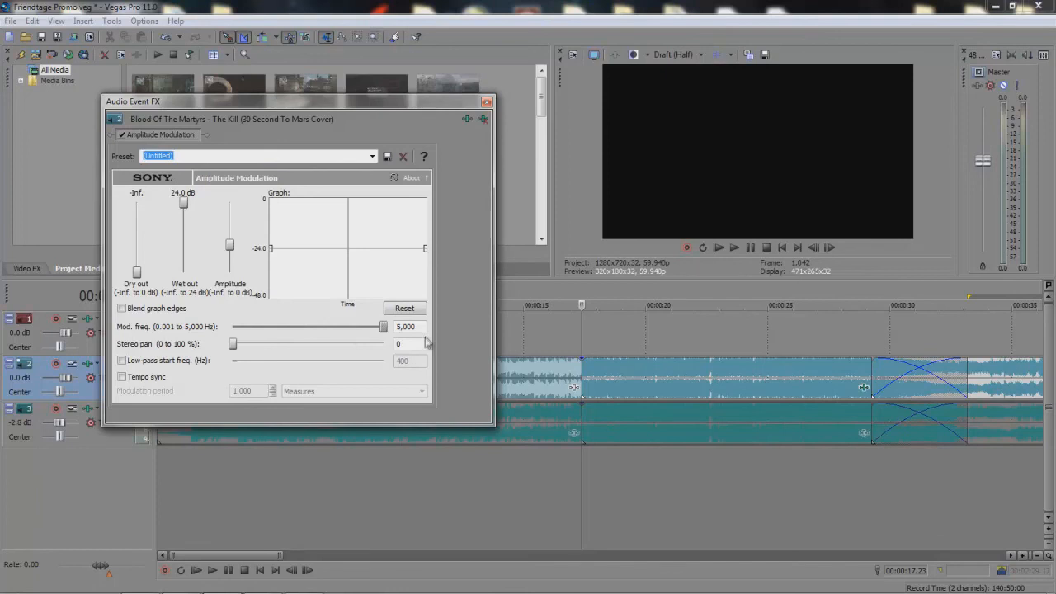
{"action": "left_click", "coordinate": [122, 360]}
{"action": "left_click", "coordinate": [486, 101]}
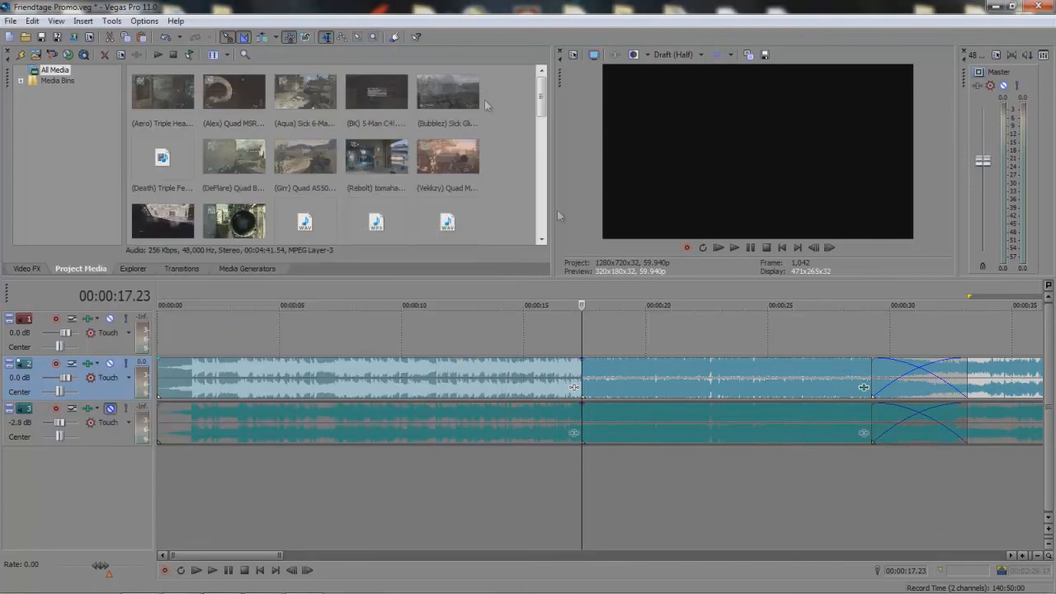
- Play track 2 from just before its second clip to hear the transition into the modulated section
{"action": "left_click", "coordinate": [568, 345]}
{"action": "key", "text": "space"}
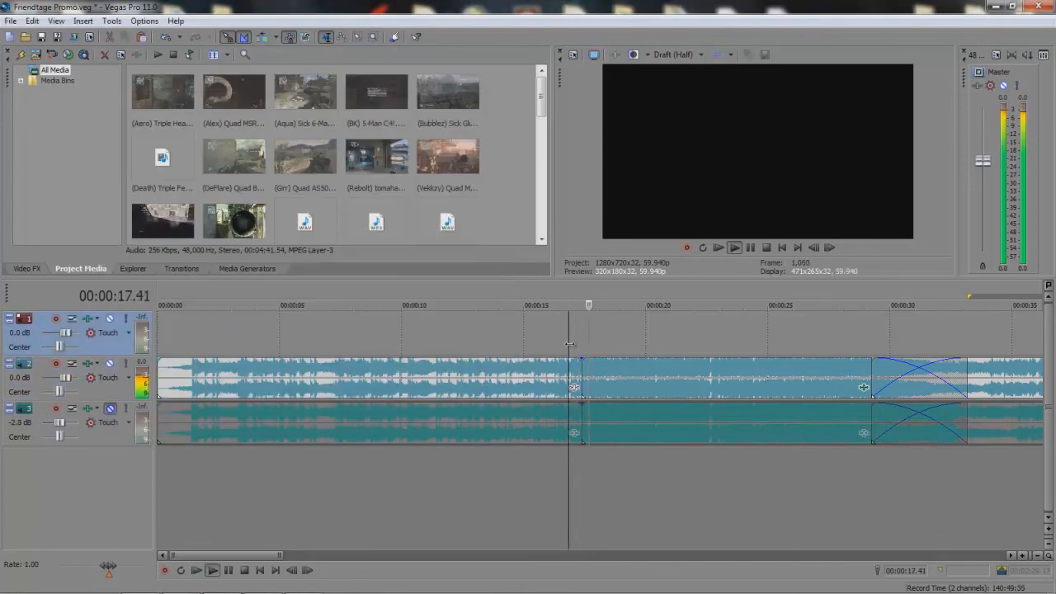
{"action": "left_click", "coordinate": [640, 347]}
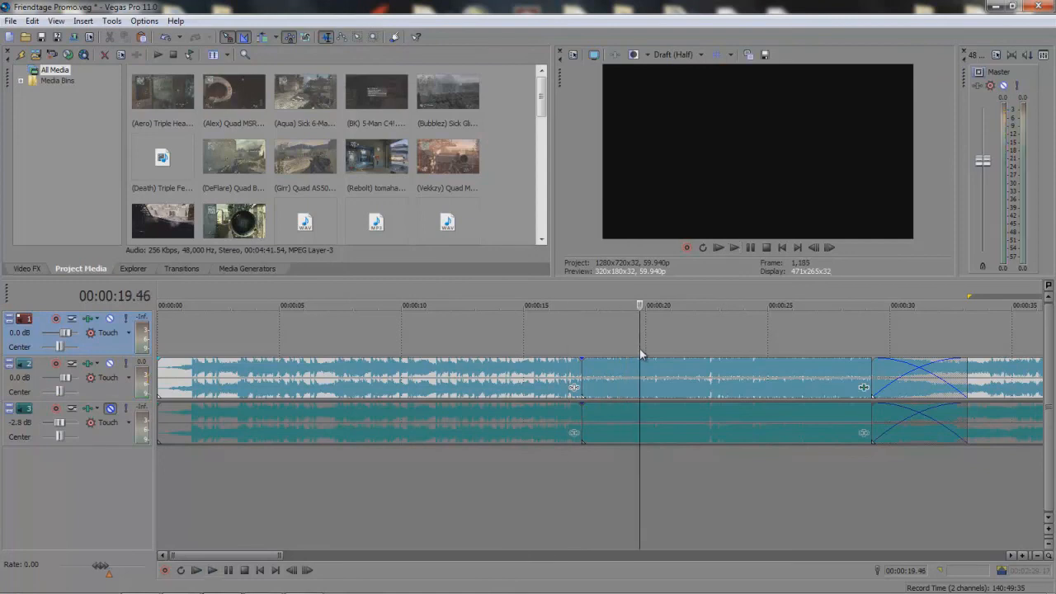
{"action": "scroll", "coordinate": [640, 348], "scroll_direction": "down", "scroll_amount": 5}
{"action": "scroll", "coordinate": [641, 349], "scroll_direction": "up", "scroll_amount": 5}
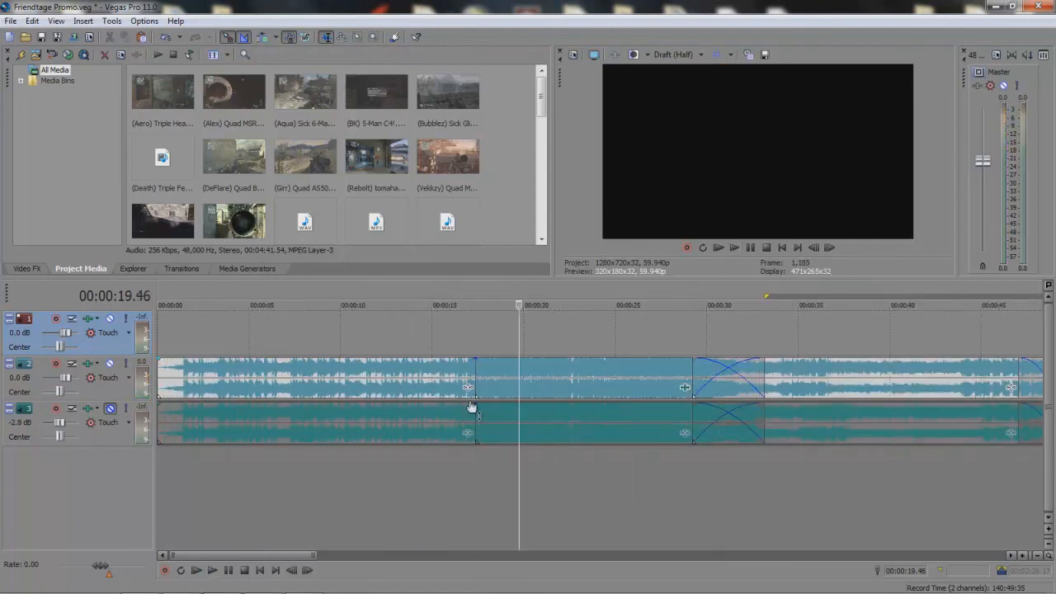
{"action": "scroll", "coordinate": [470, 402], "scroll_direction": "down", "scroll_amount": 4}
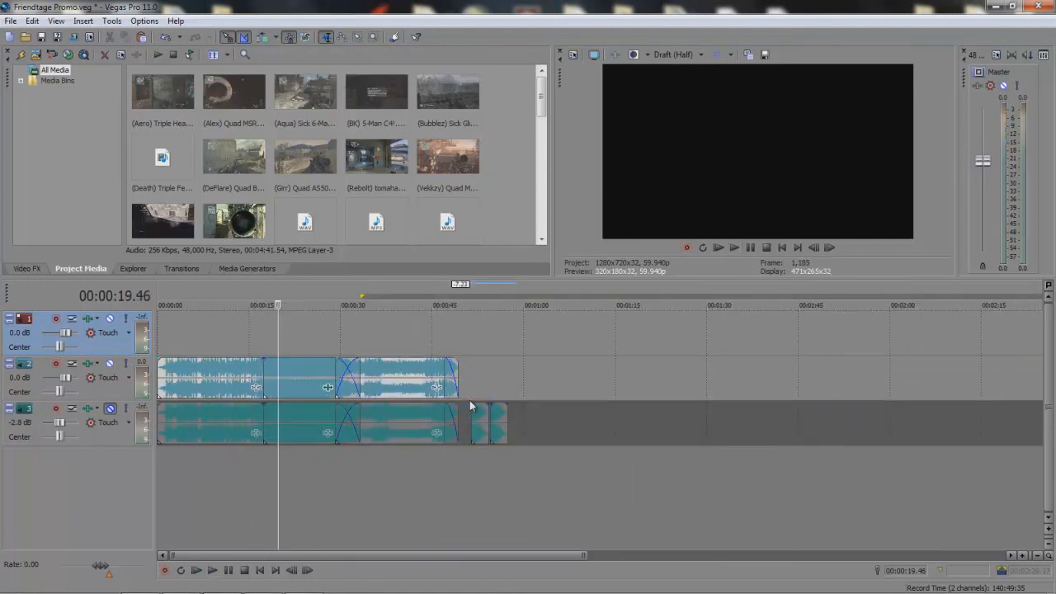